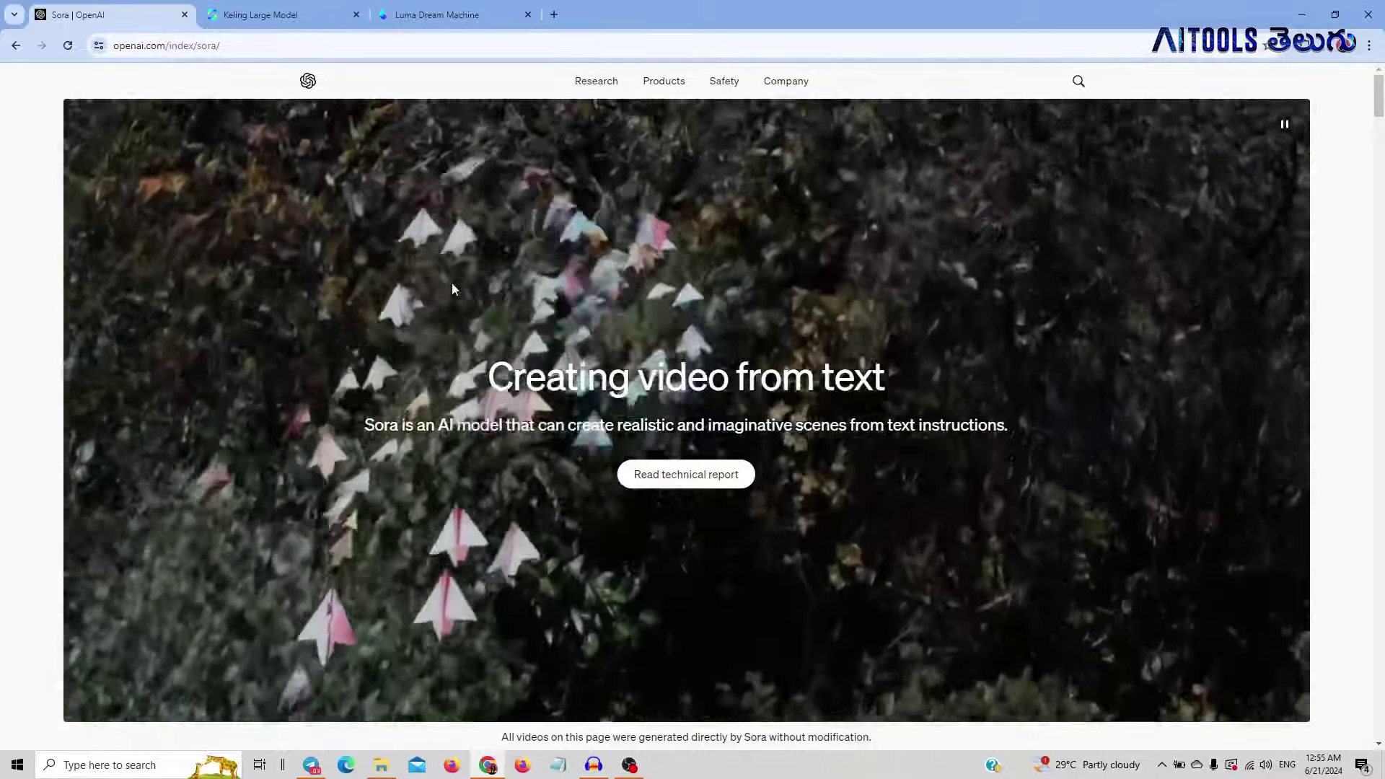
pyautogui.scroll(-2, 452, 283)
pyautogui.scroll(-5, 451, 283)
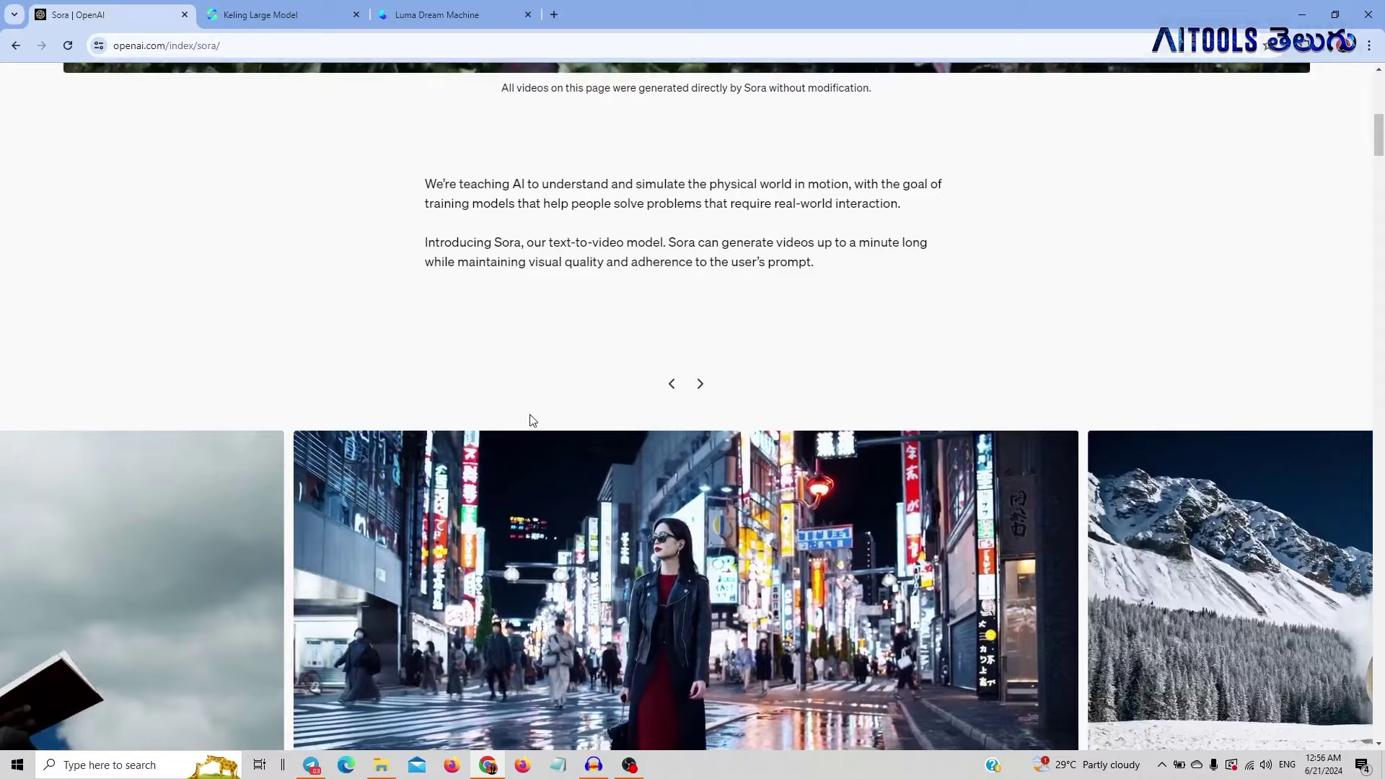
pyautogui.scroll(-2, 564, 391)
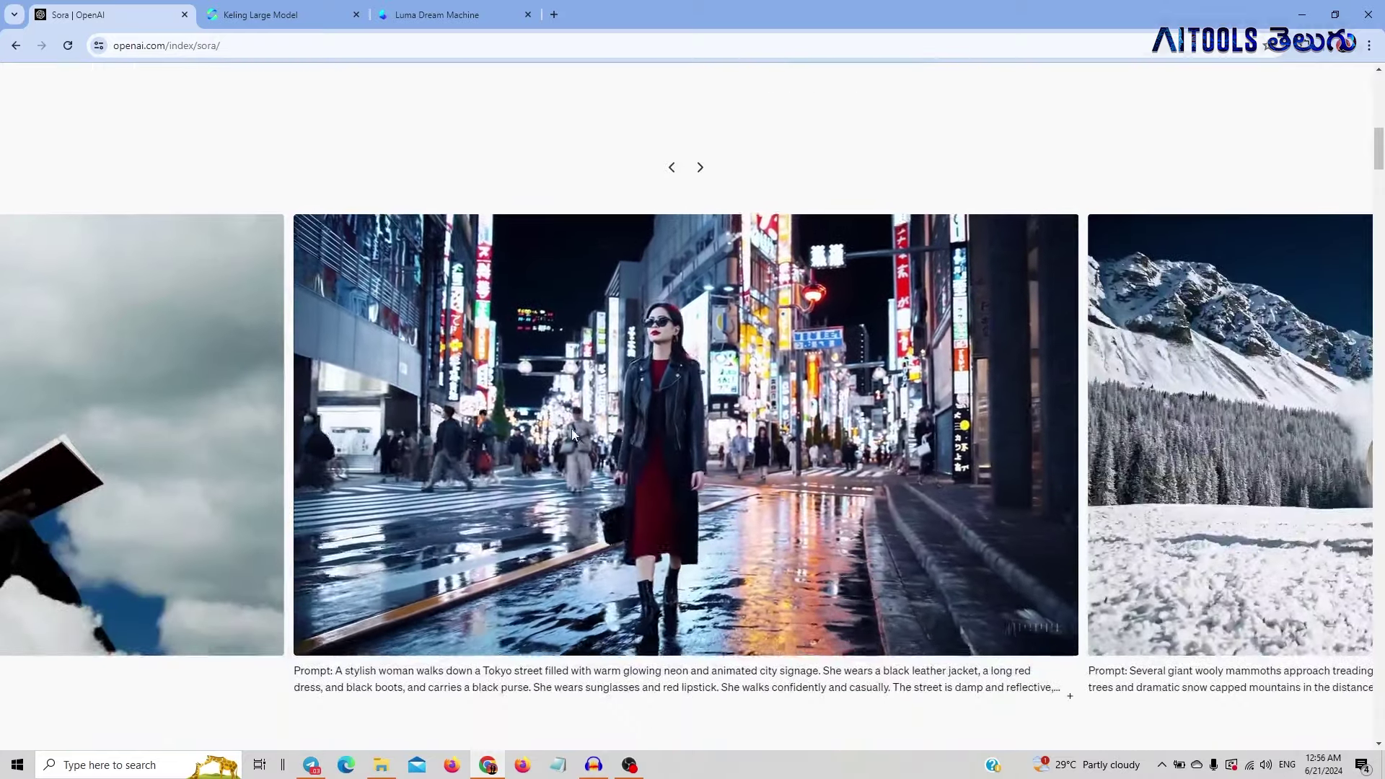
pyautogui.scroll(-1, 605, 446)
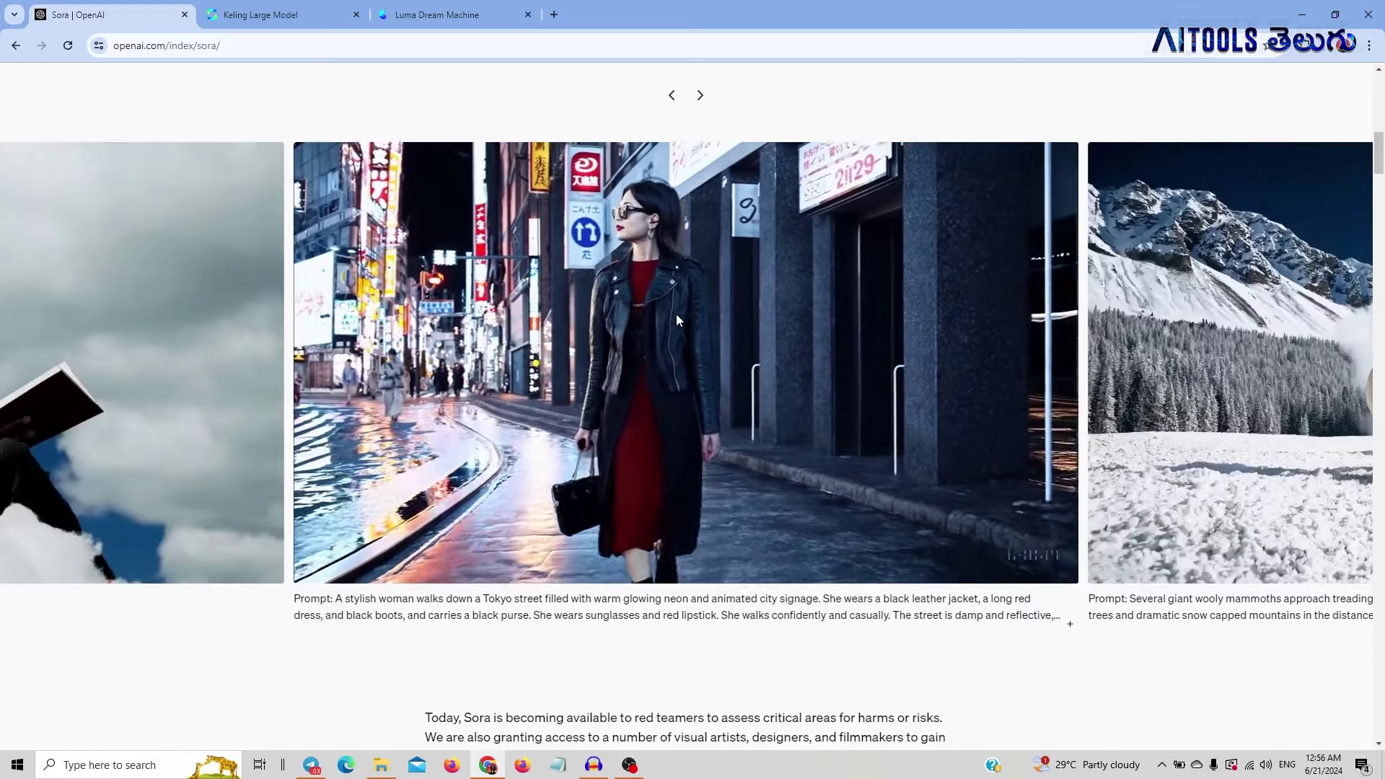
pyautogui.scroll(-6, 676, 314)
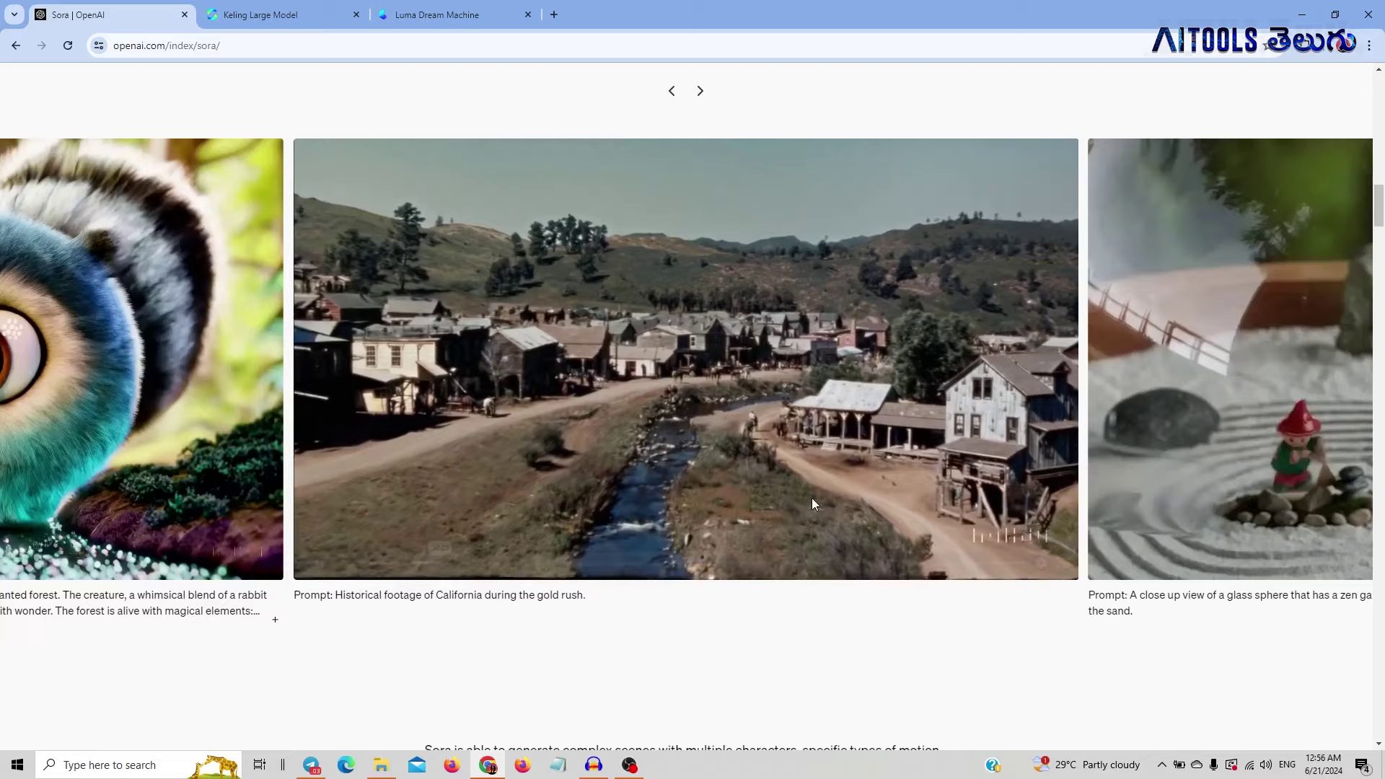
# - Play the woman's eye close-up and the cartoon kangaroo disco sample videos
pyautogui.moveTo(957, 481); pyautogui.dragTo(752, 514)
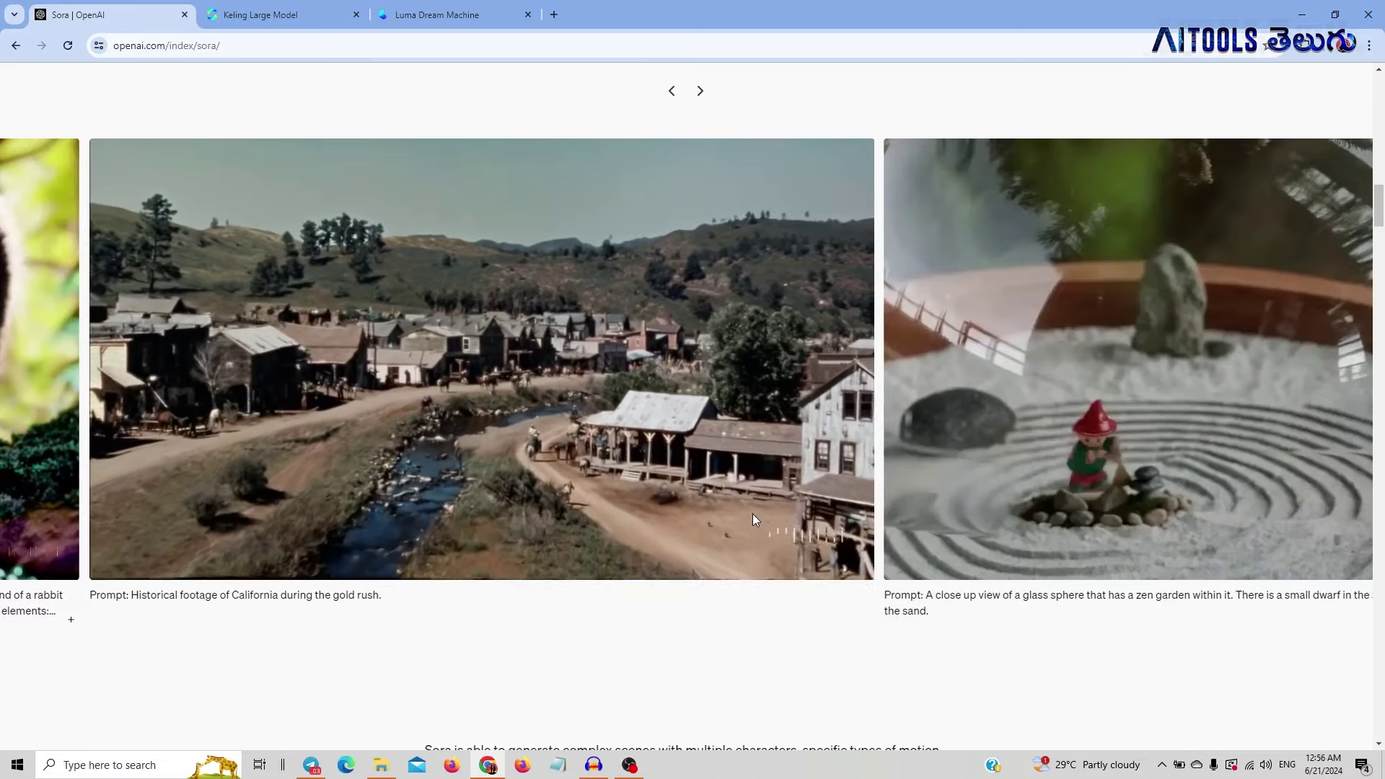
pyautogui.hscroll(10, 496, 460)
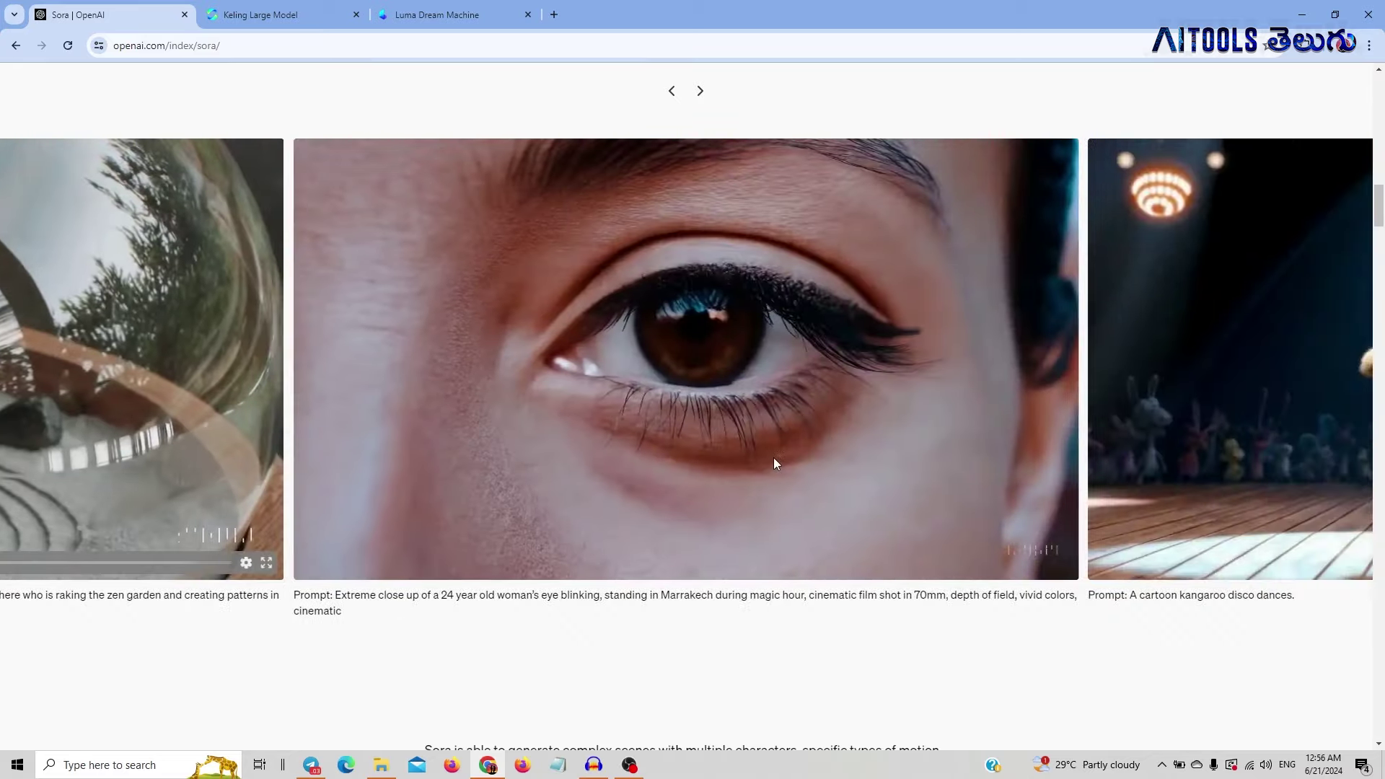
pyautogui.click(774, 456)
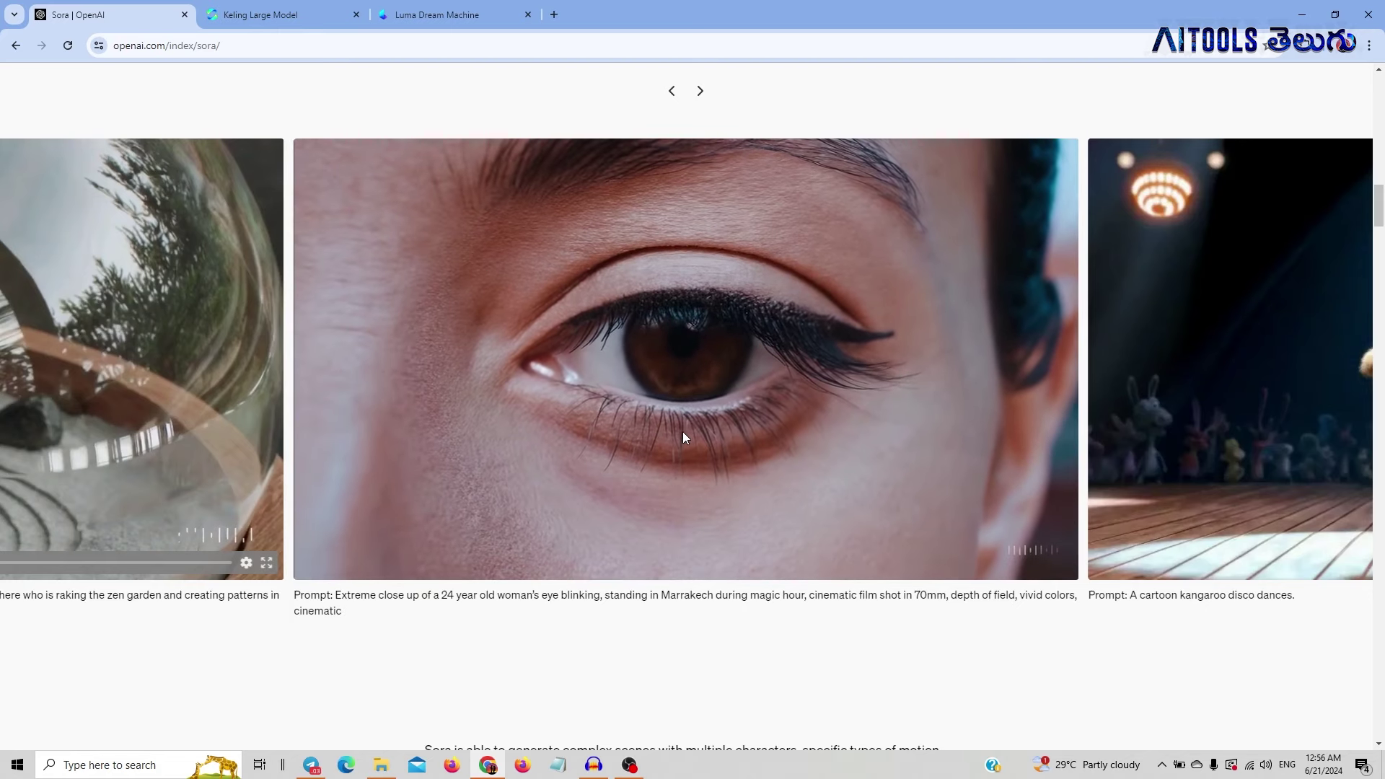
pyautogui.moveTo(716, 378); pyautogui.dragTo(558, 396)
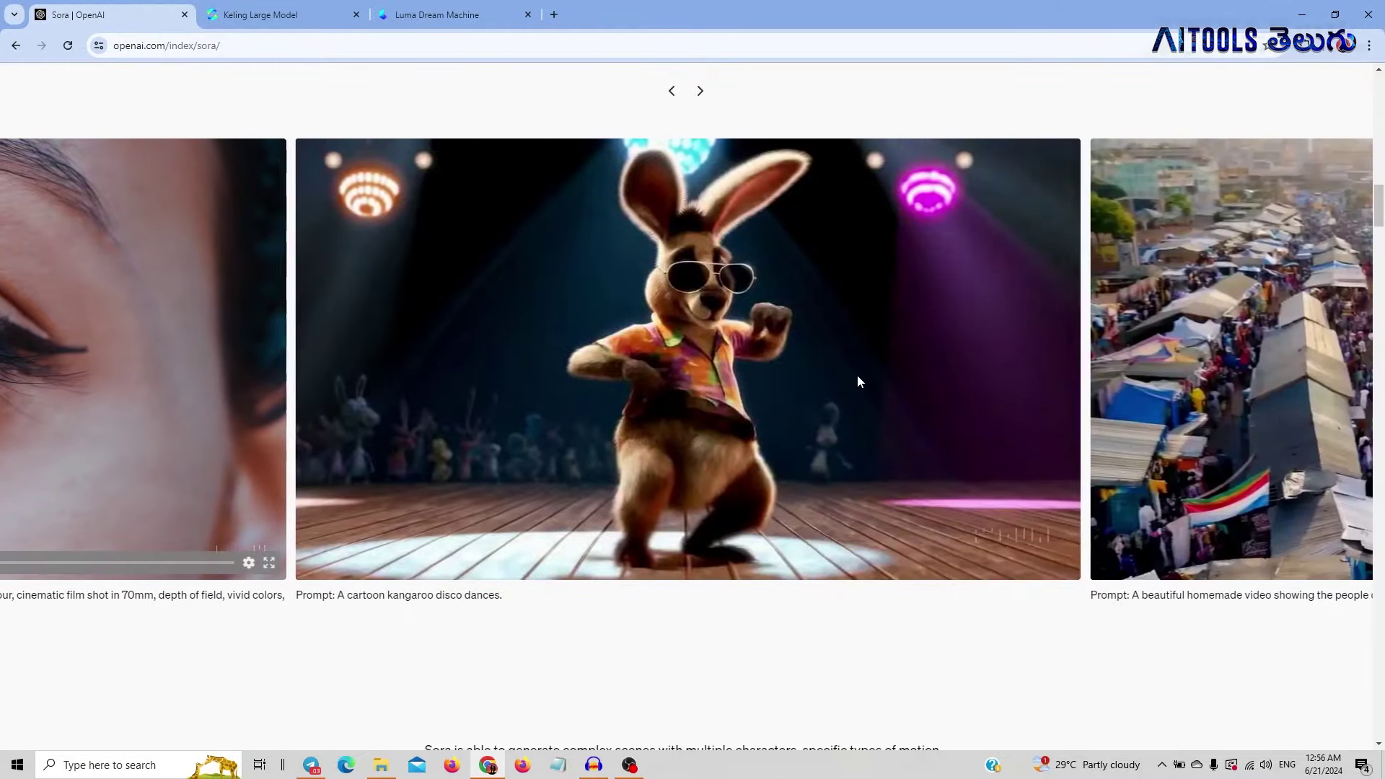
pyautogui.click(759, 377)
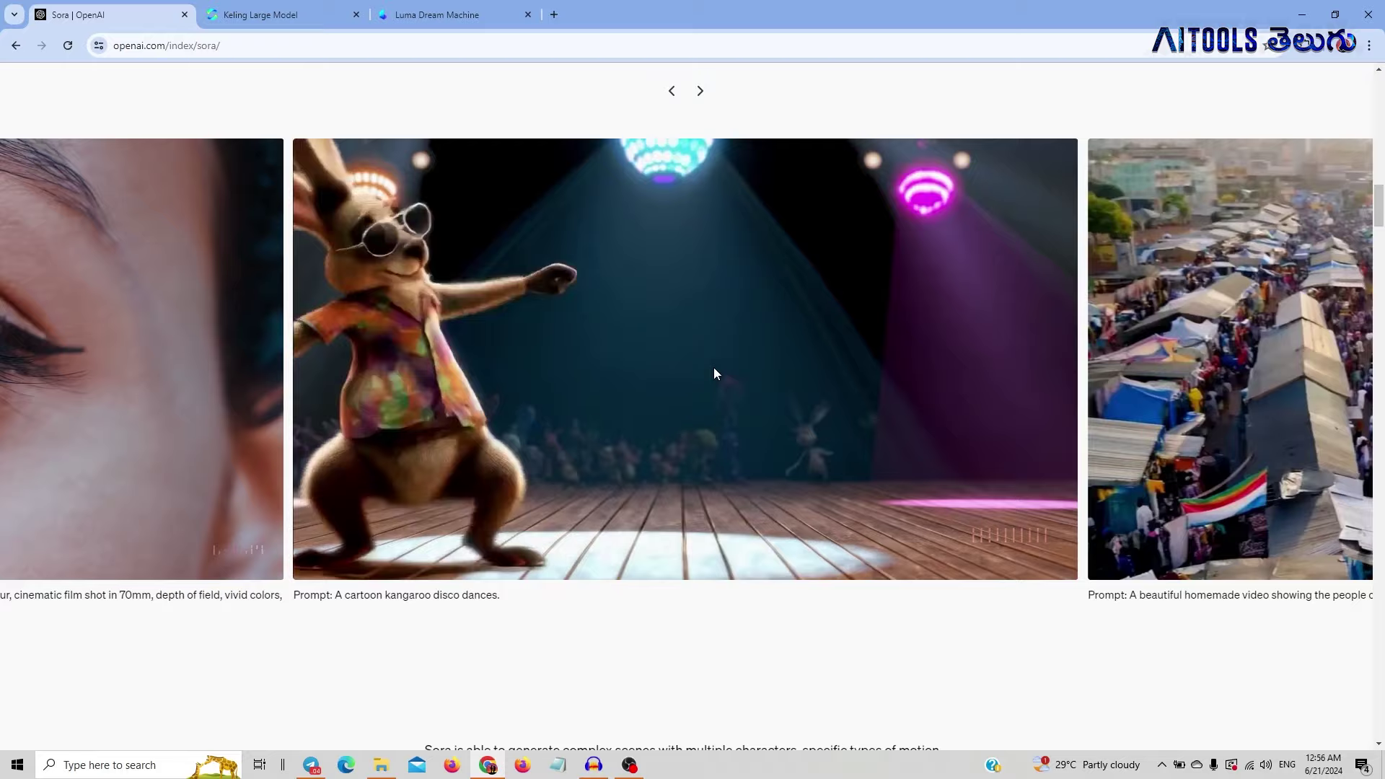
# - Move on to the Lagos market and petri dish bamboo forest clips, clearing a stray caption selection
pyautogui.moveTo(714, 367); pyautogui.dragTo(551, 337)
pyautogui.click(882, 332)
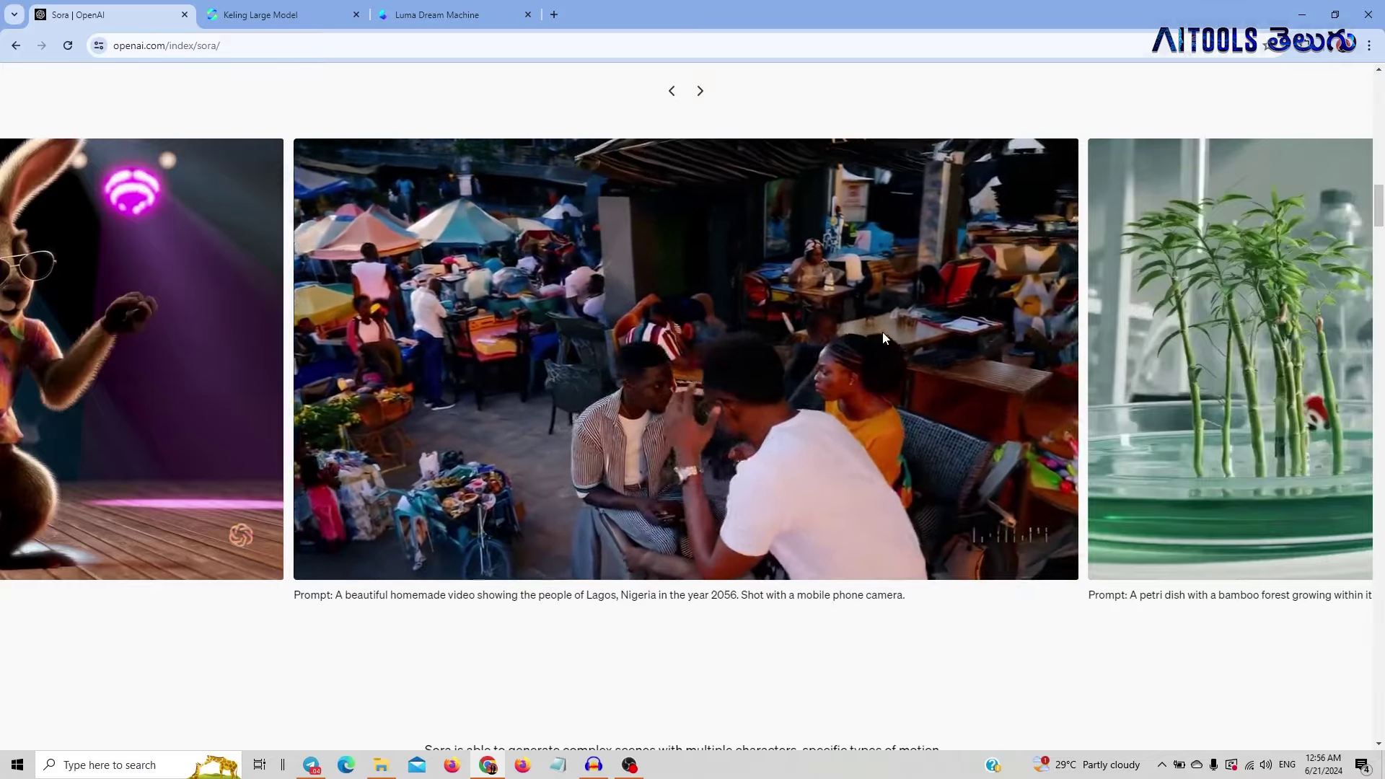
pyautogui.moveTo(882, 332); pyautogui.dragTo(305, 333)
pyautogui.scroll(-5, 673, 364)
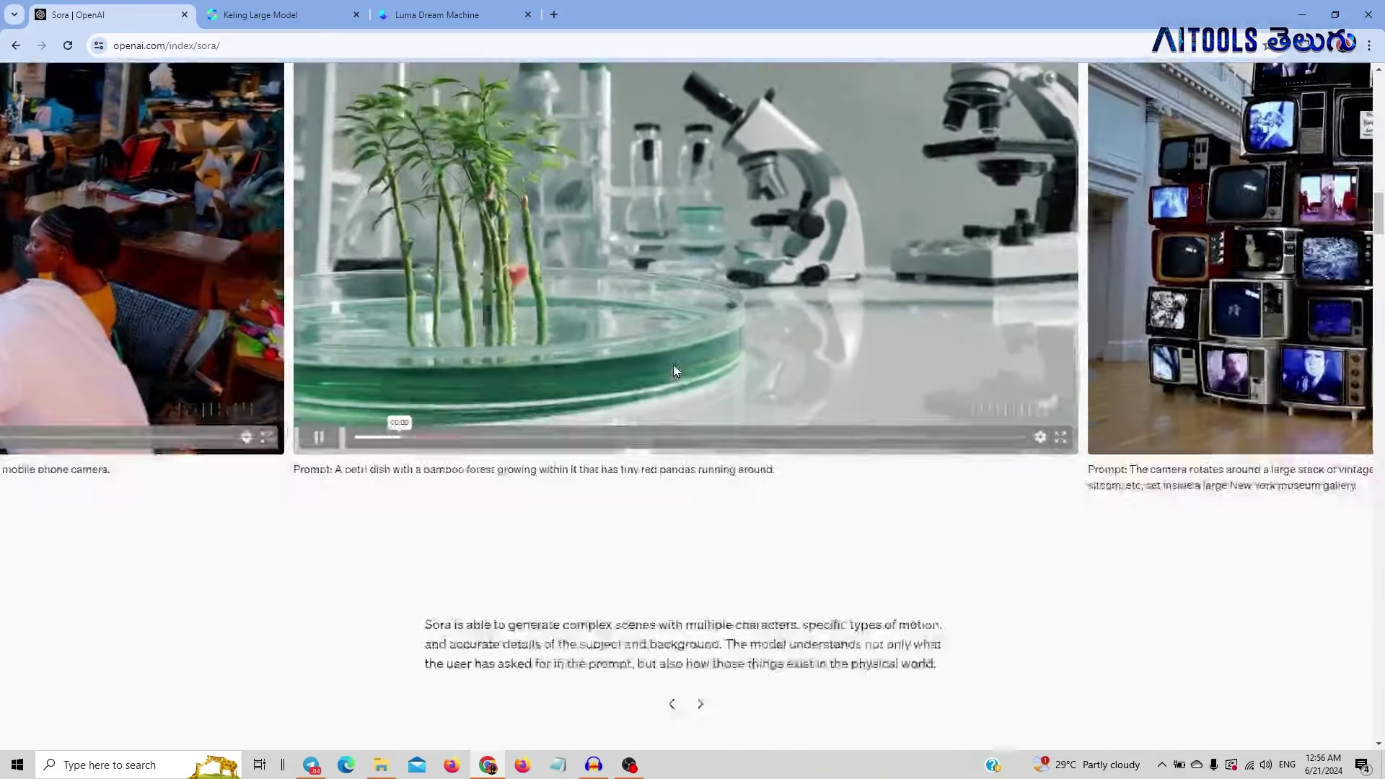
pyautogui.scroll(-3, 673, 364)
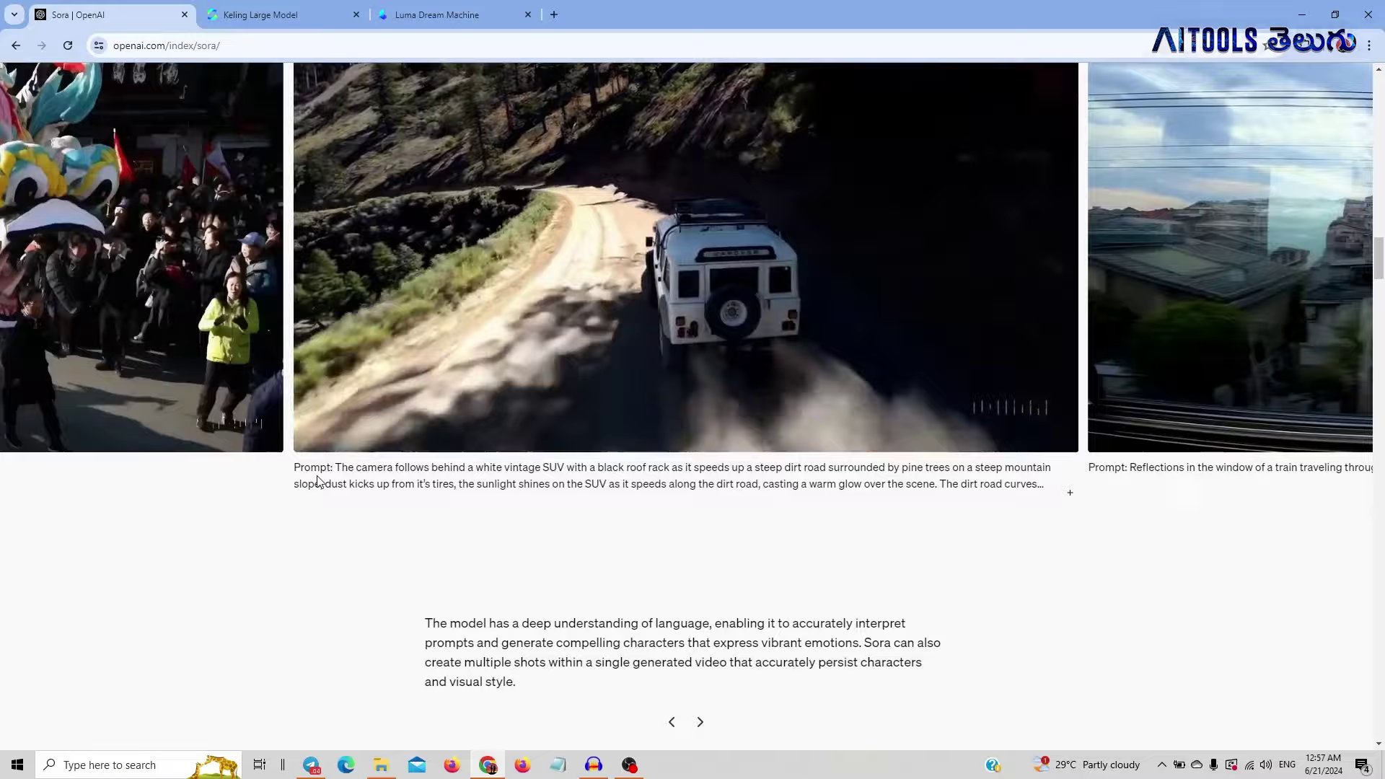
pyautogui.moveTo(309, 483); pyautogui.dragTo(449, 474)
pyautogui.click(565, 499)
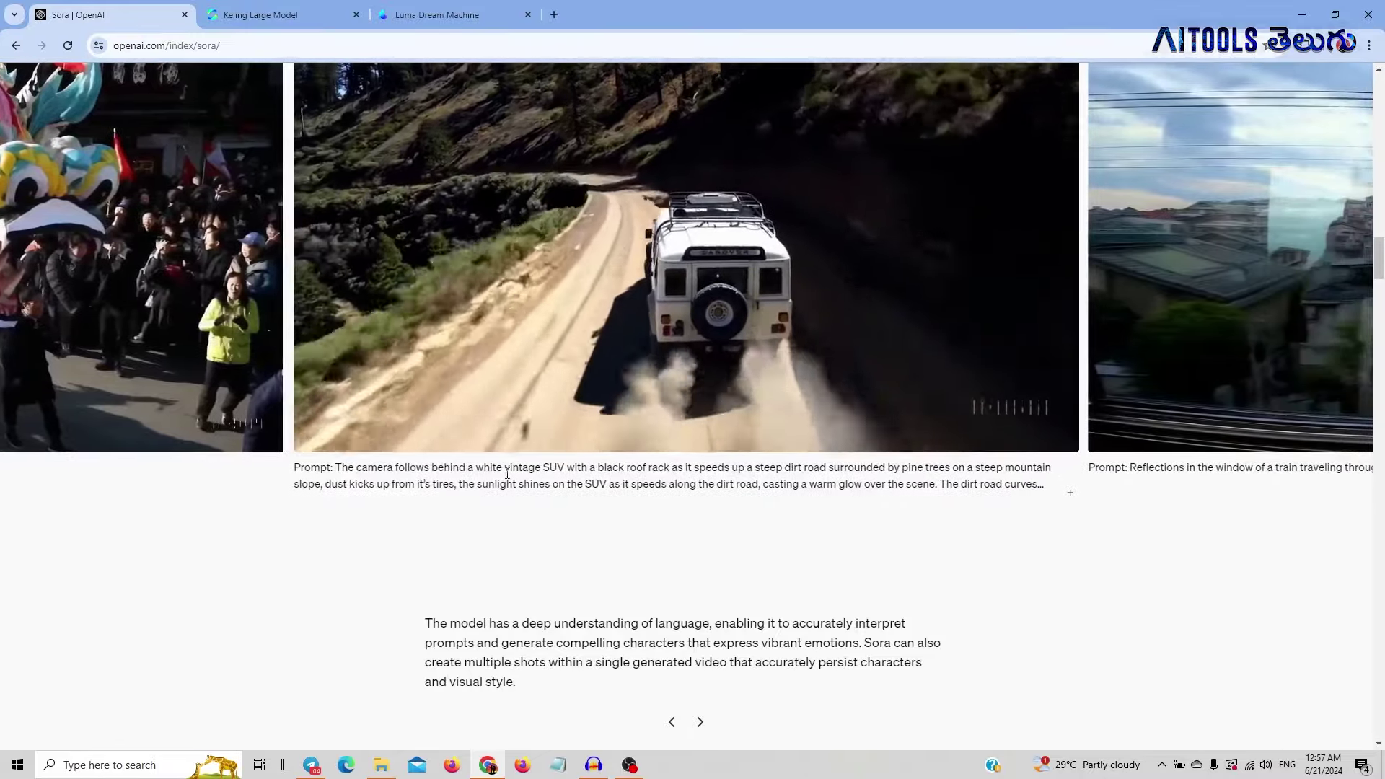
pyautogui.scroll(-3, 564, 428)
pyautogui.scroll(-3, 564, 427)
pyautogui.scroll(-2, 563, 428)
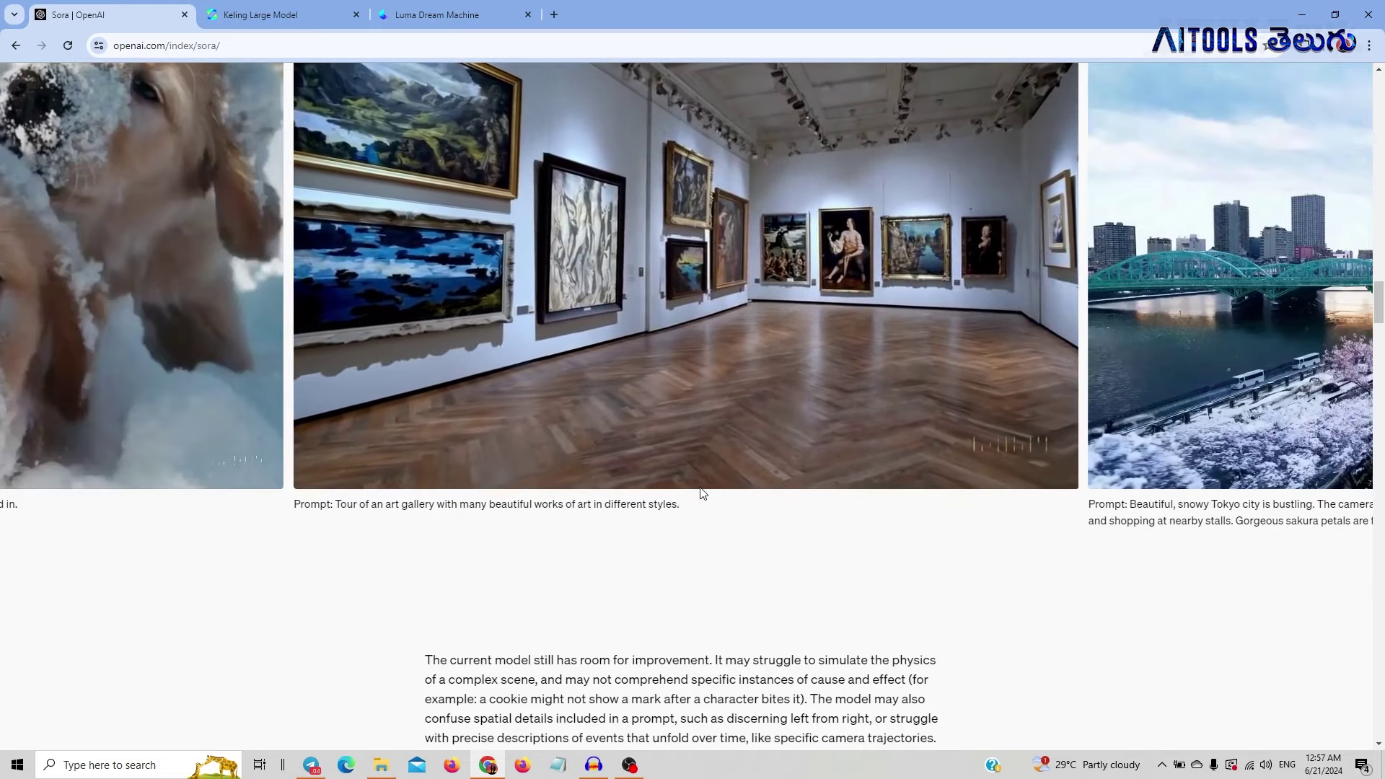
pyautogui.scroll(4, 700, 487)
pyautogui.scroll(4, 701, 487)
pyautogui.scroll(5, 700, 487)
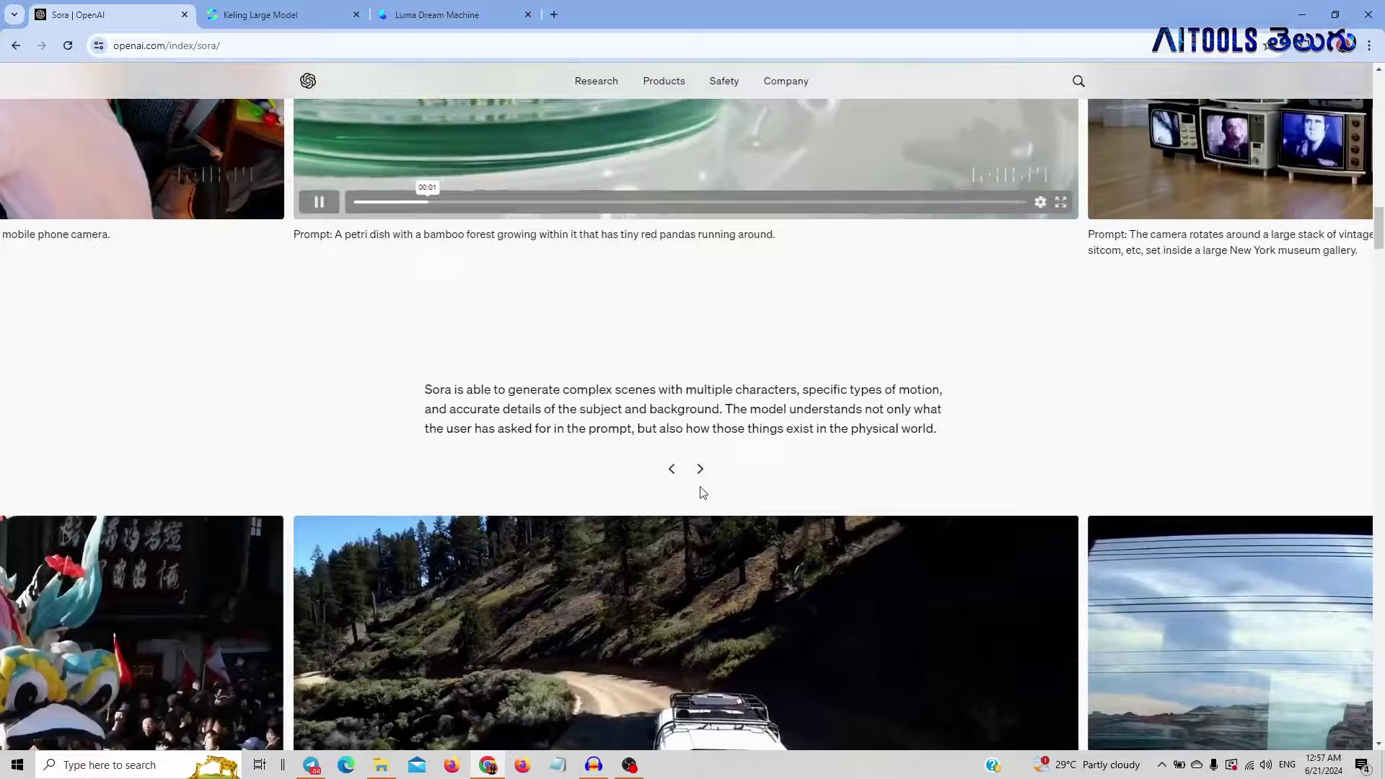
pyautogui.scroll(3, 700, 488)
pyautogui.scroll(2, 700, 485)
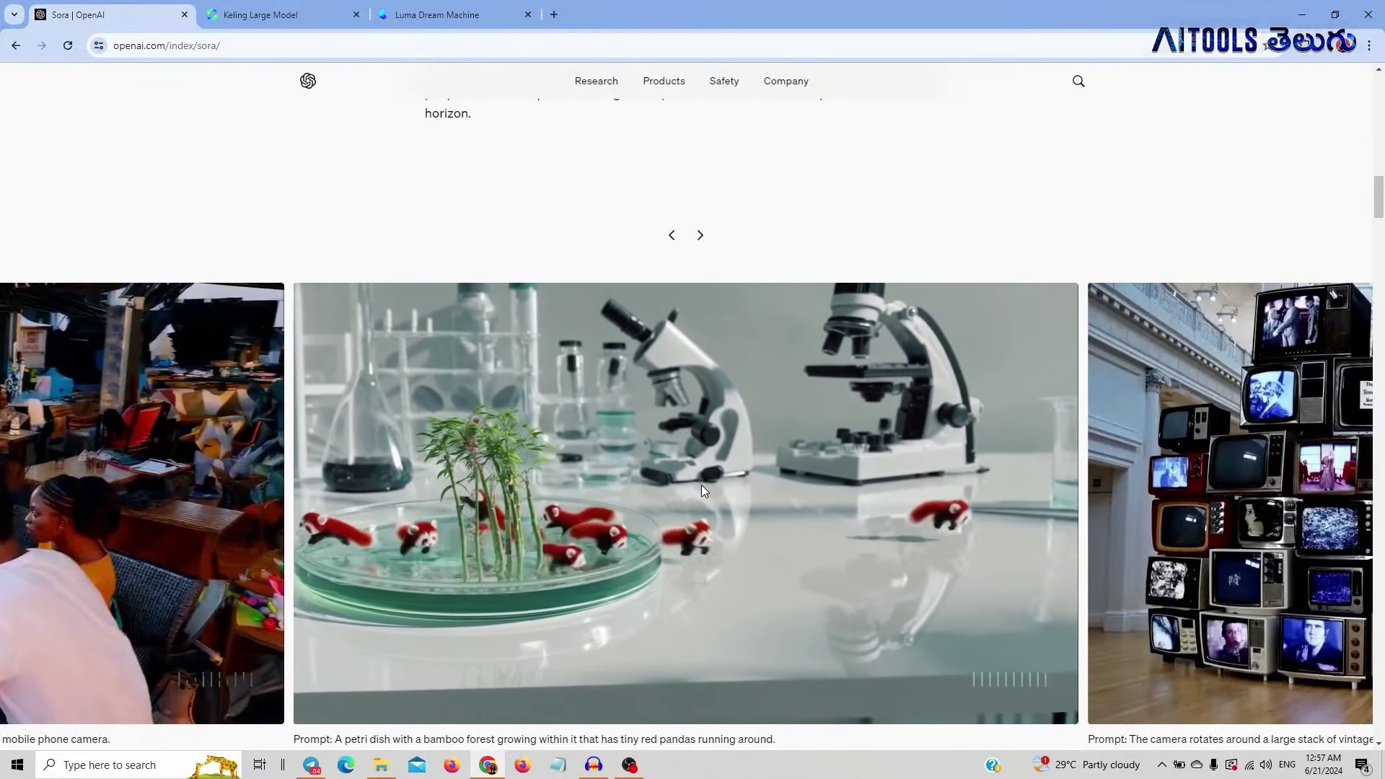
pyautogui.scroll(-3, 705, 480)
pyautogui.scroll(-5, 718, 501)
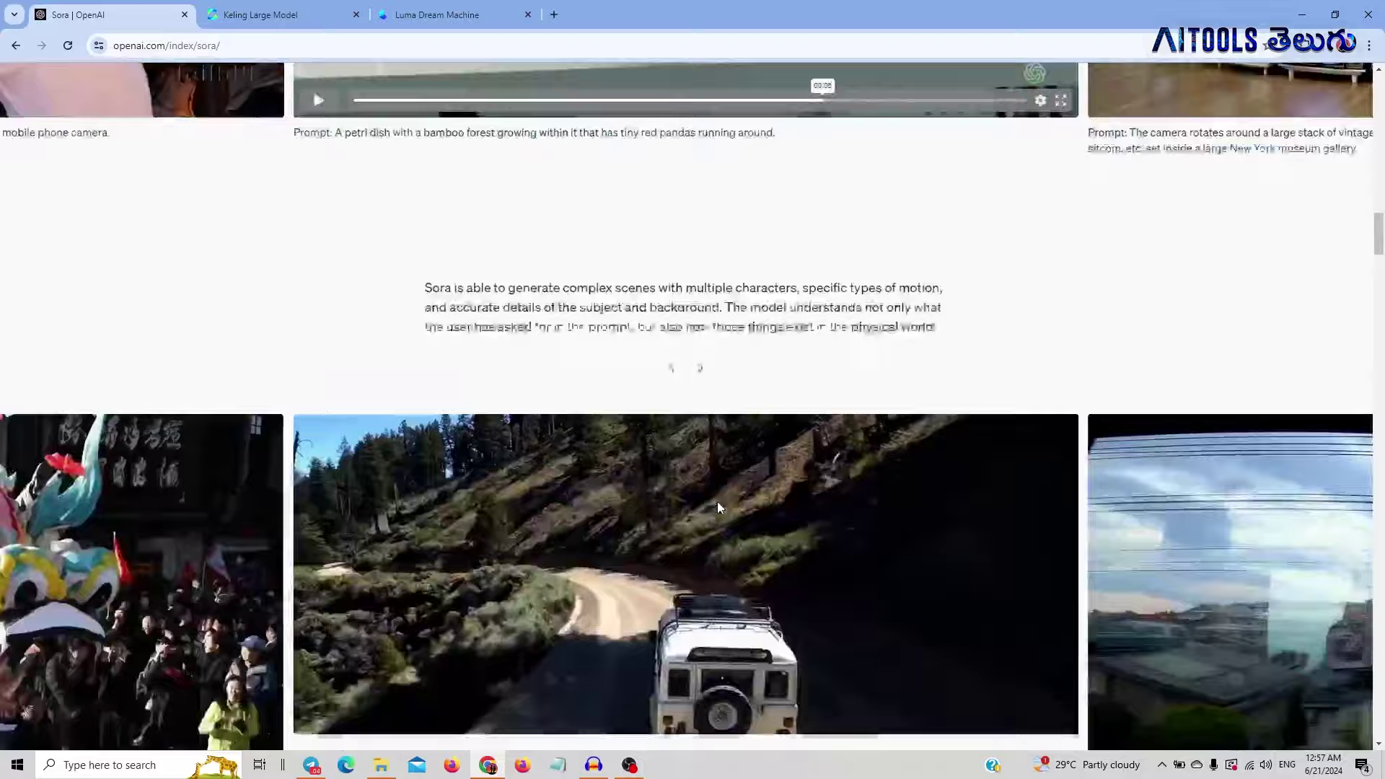
pyautogui.scroll(-5, 717, 502)
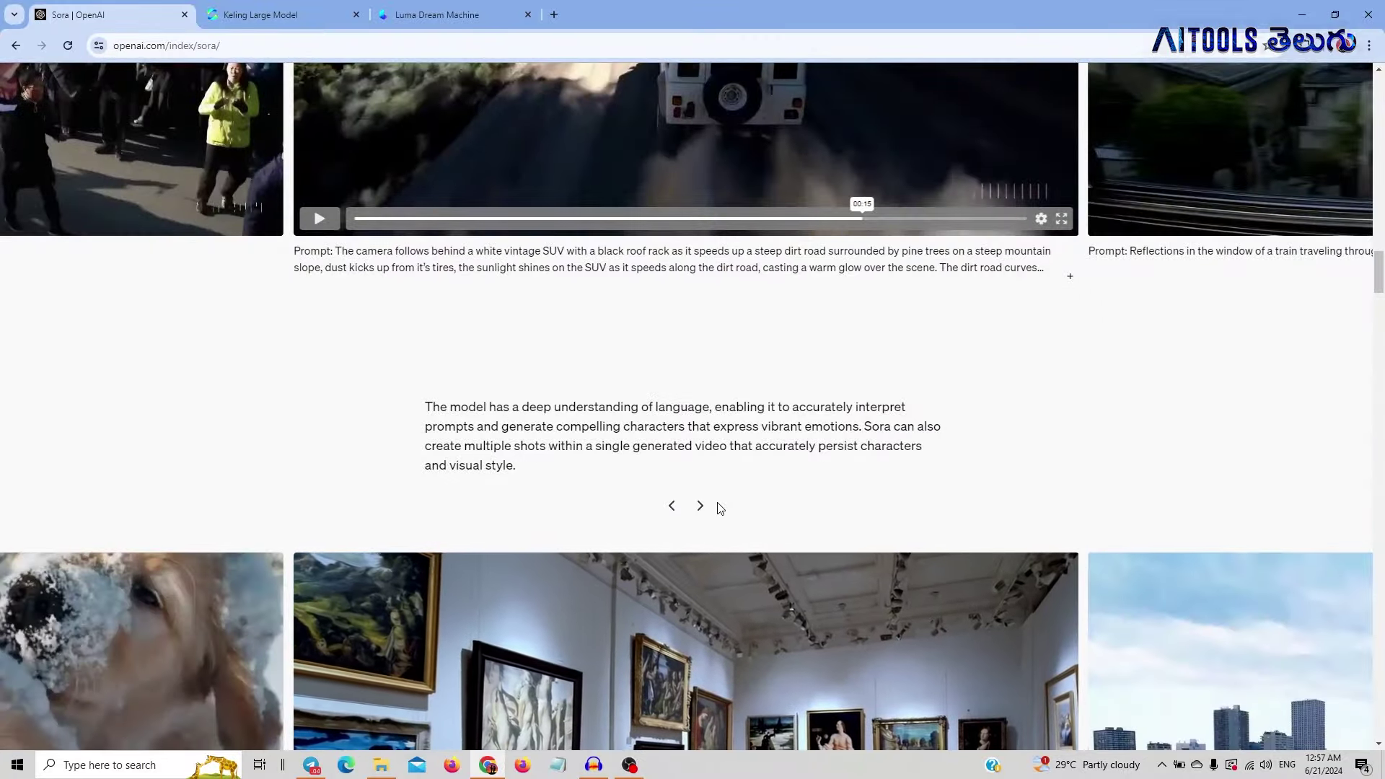
pyautogui.scroll(-4, 717, 505)
pyautogui.scroll(-4, 717, 506)
pyautogui.scroll(-4, 718, 506)
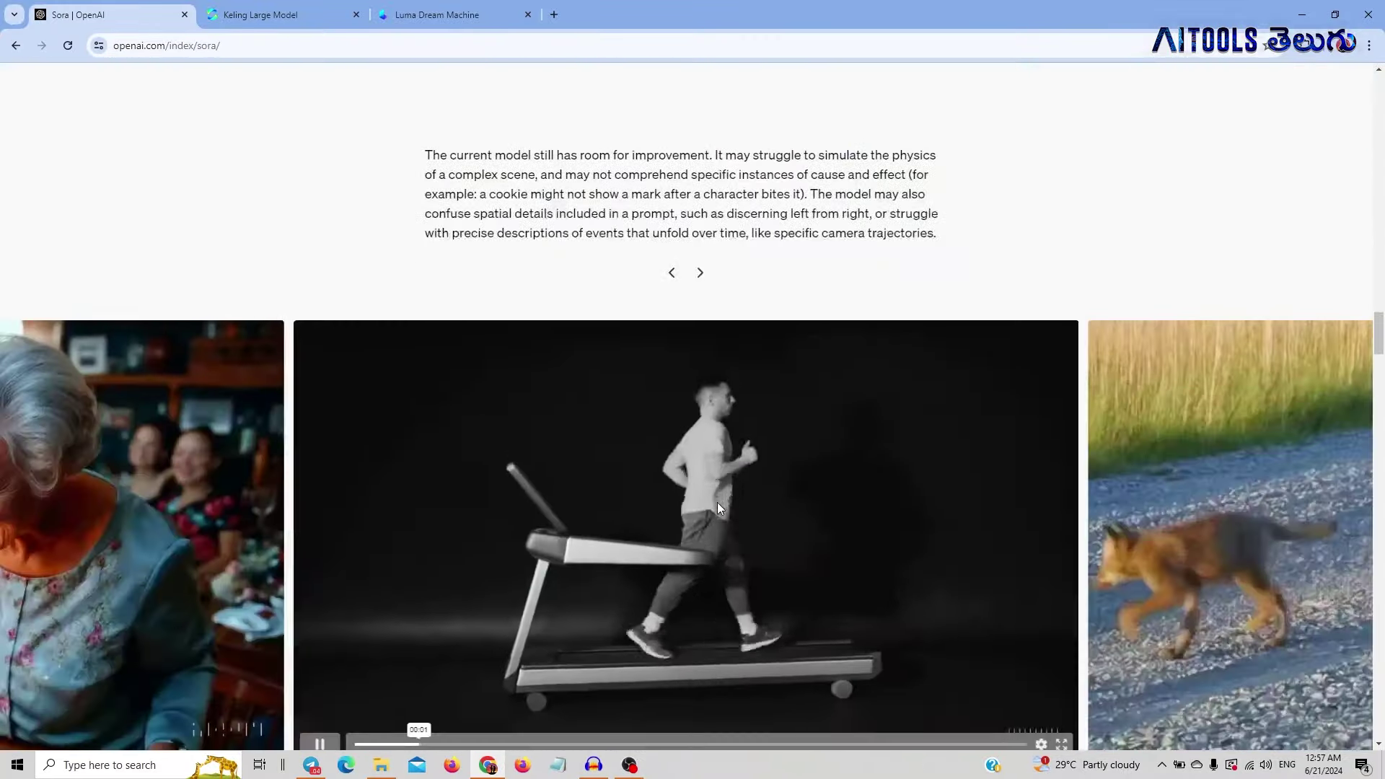
pyautogui.scroll(-3, 717, 506)
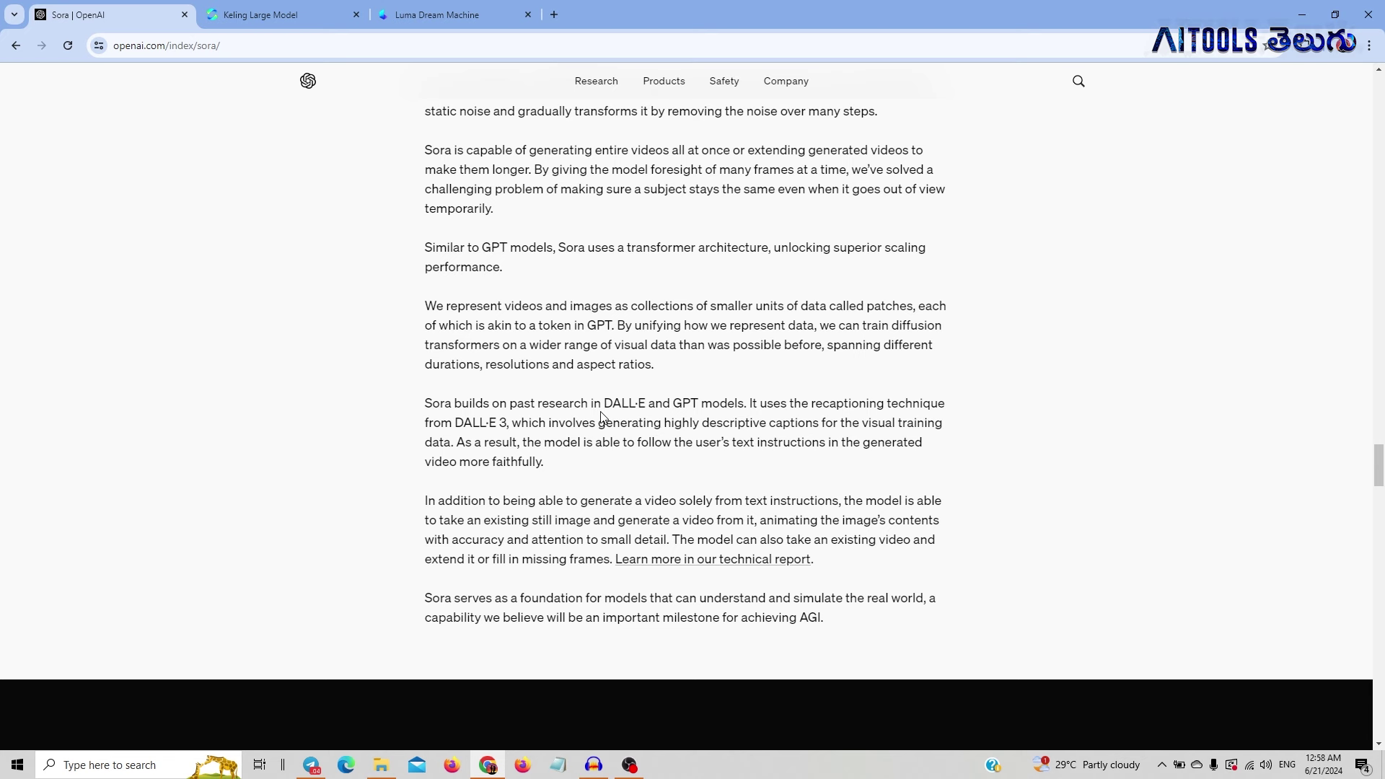
pyautogui.scroll(1, 602, 416)
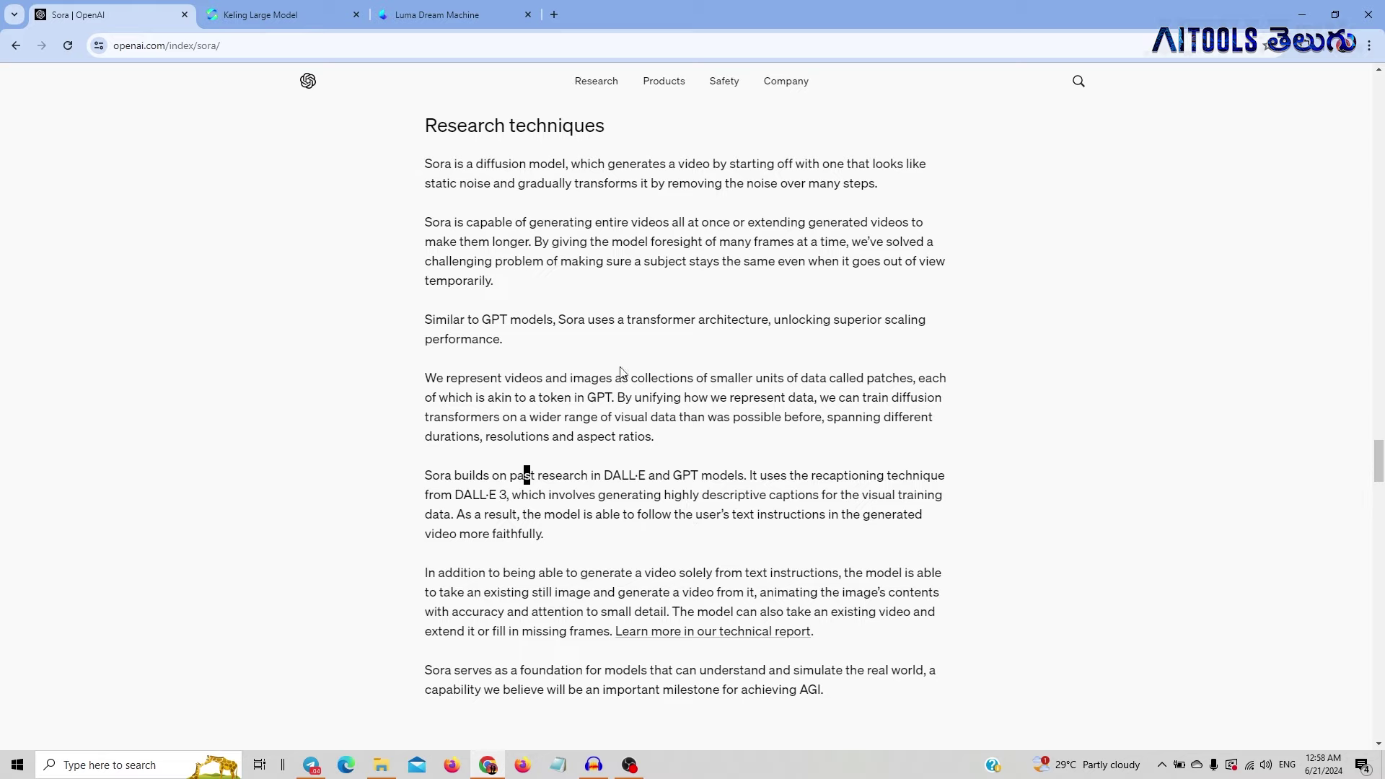
pyautogui.scroll(-5, 620, 368)
pyautogui.scroll(3, 627, 475)
pyautogui.scroll(8, 626, 474)
pyautogui.scroll(5, 633, 472)
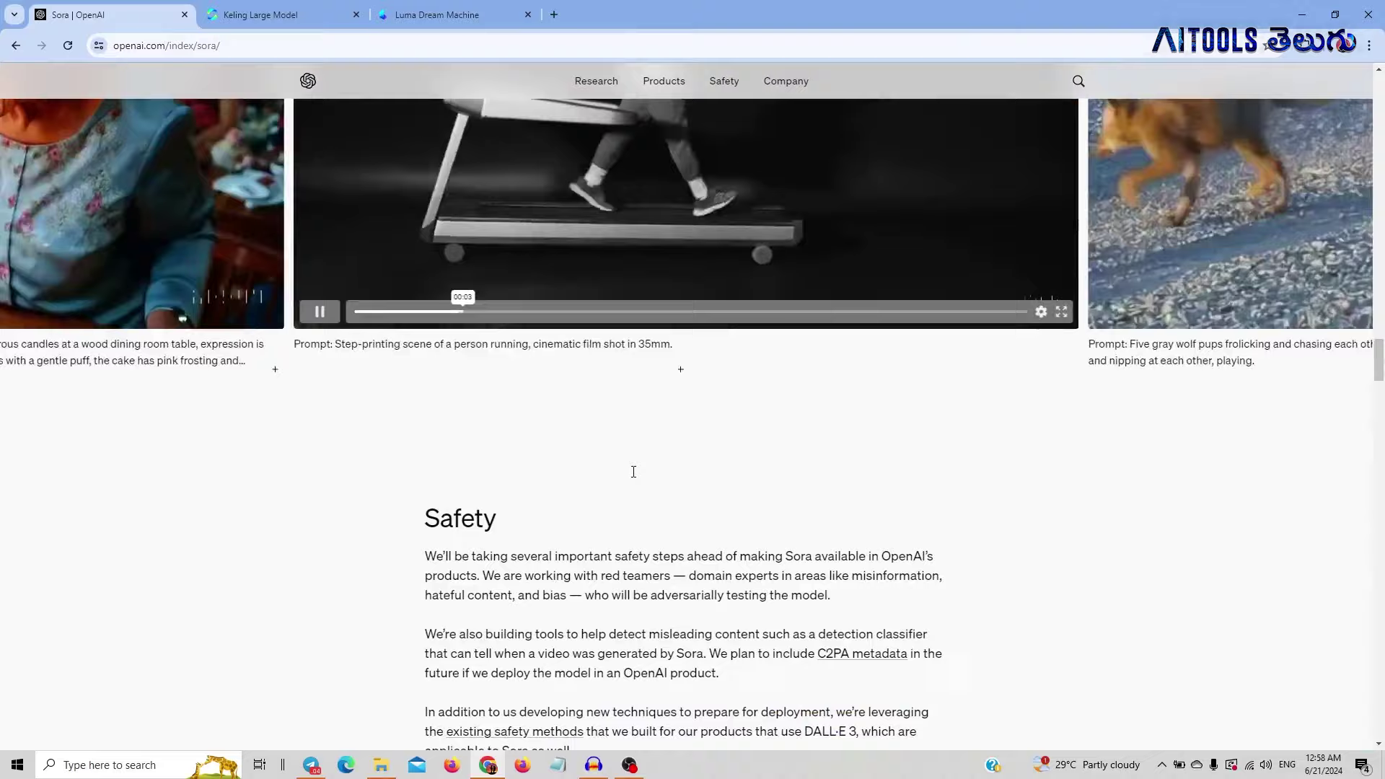
pyautogui.scroll(5, 633, 471)
pyautogui.scroll(6, 633, 471)
pyautogui.scroll(5, 633, 472)
pyautogui.scroll(5, 633, 471)
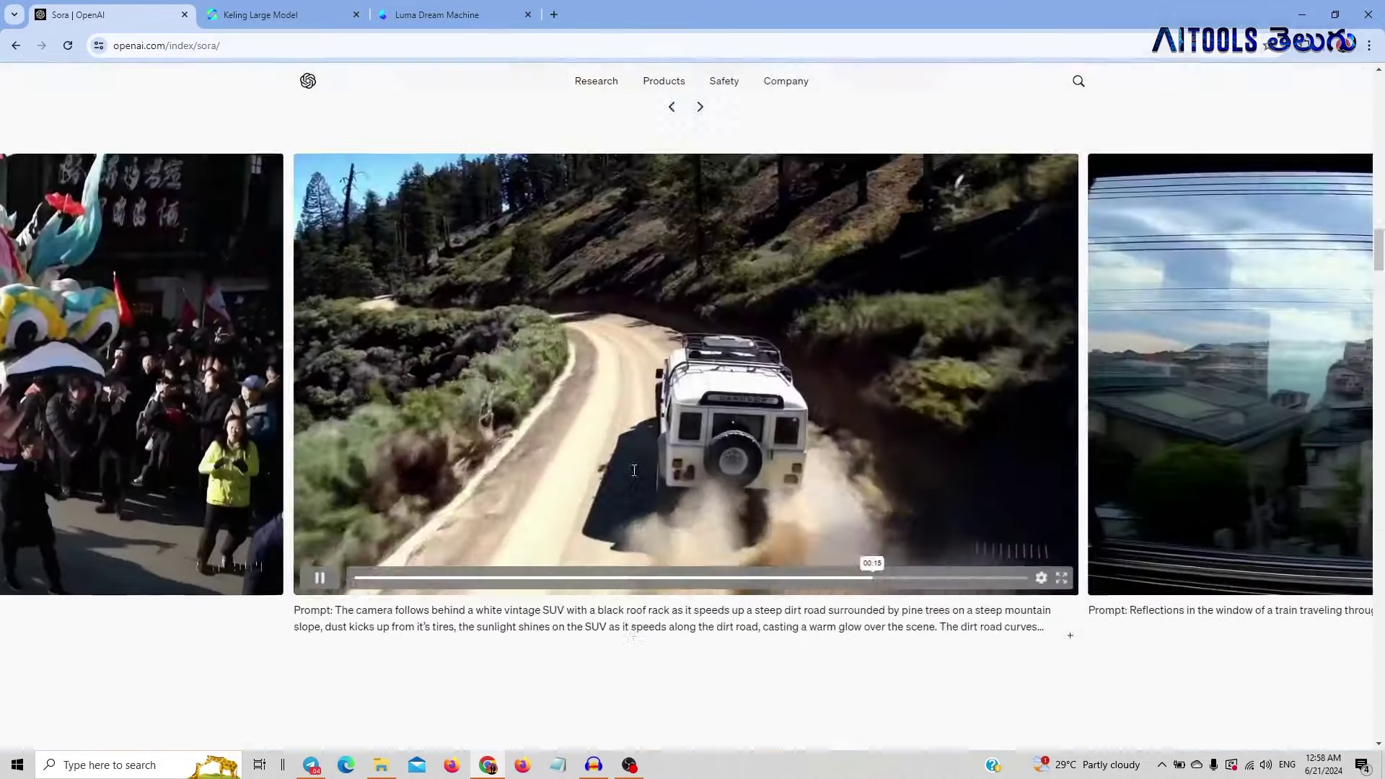
pyautogui.scroll(2, 634, 471)
pyautogui.scroll(5, 633, 470)
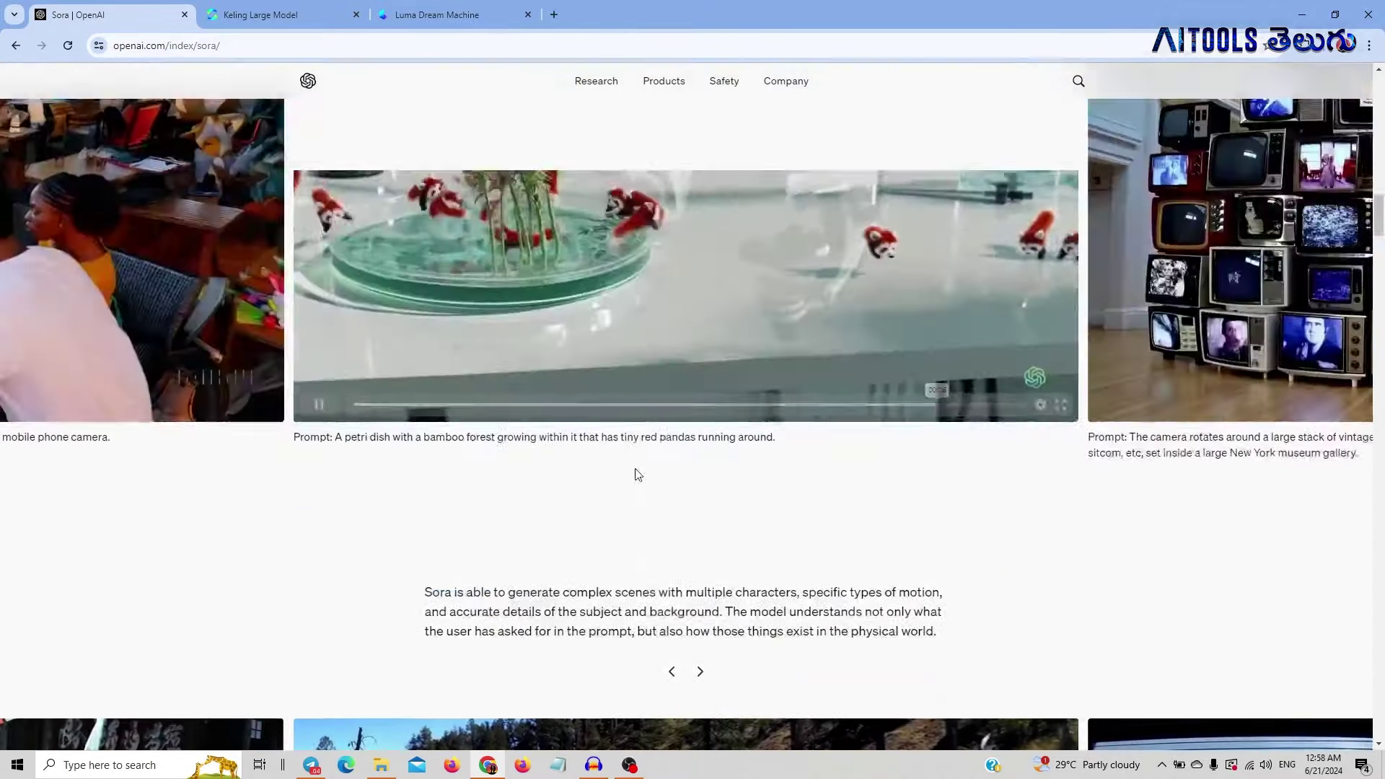
pyautogui.scroll(5, 635, 469)
pyautogui.scroll(5, 635, 469)
pyautogui.scroll(4, 636, 467)
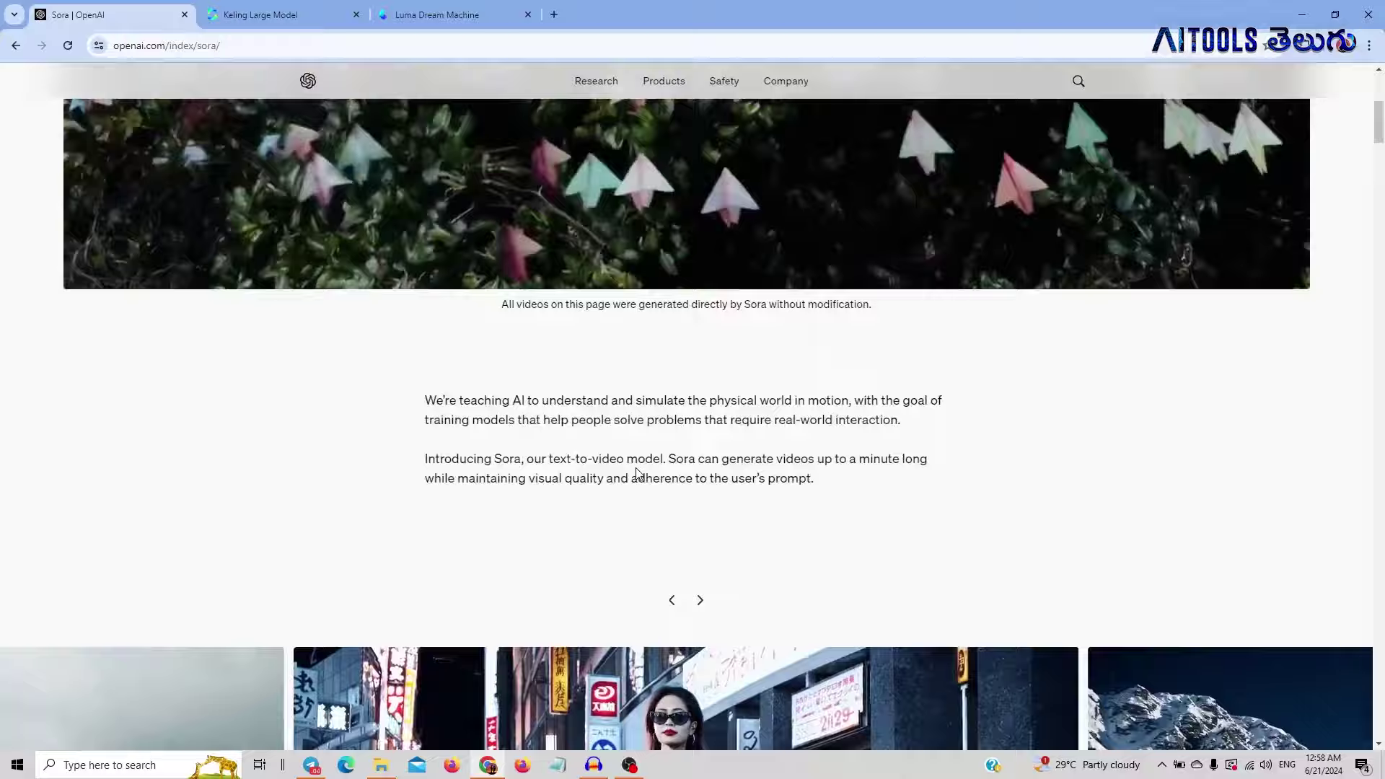
pyautogui.scroll(5, 635, 467)
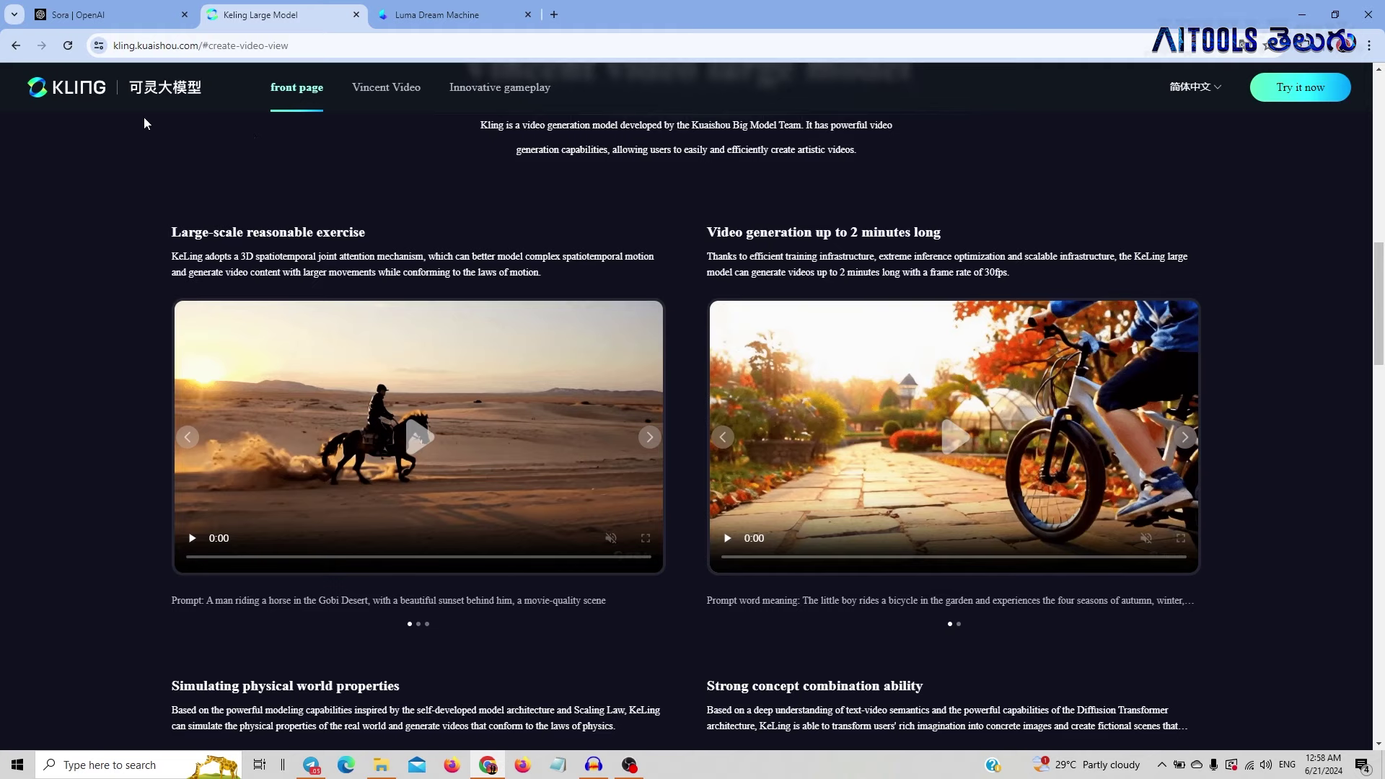
pyautogui.scroll(3, 143, 117)
pyautogui.scroll(5, 415, 260)
pyautogui.scroll(5, 415, 262)
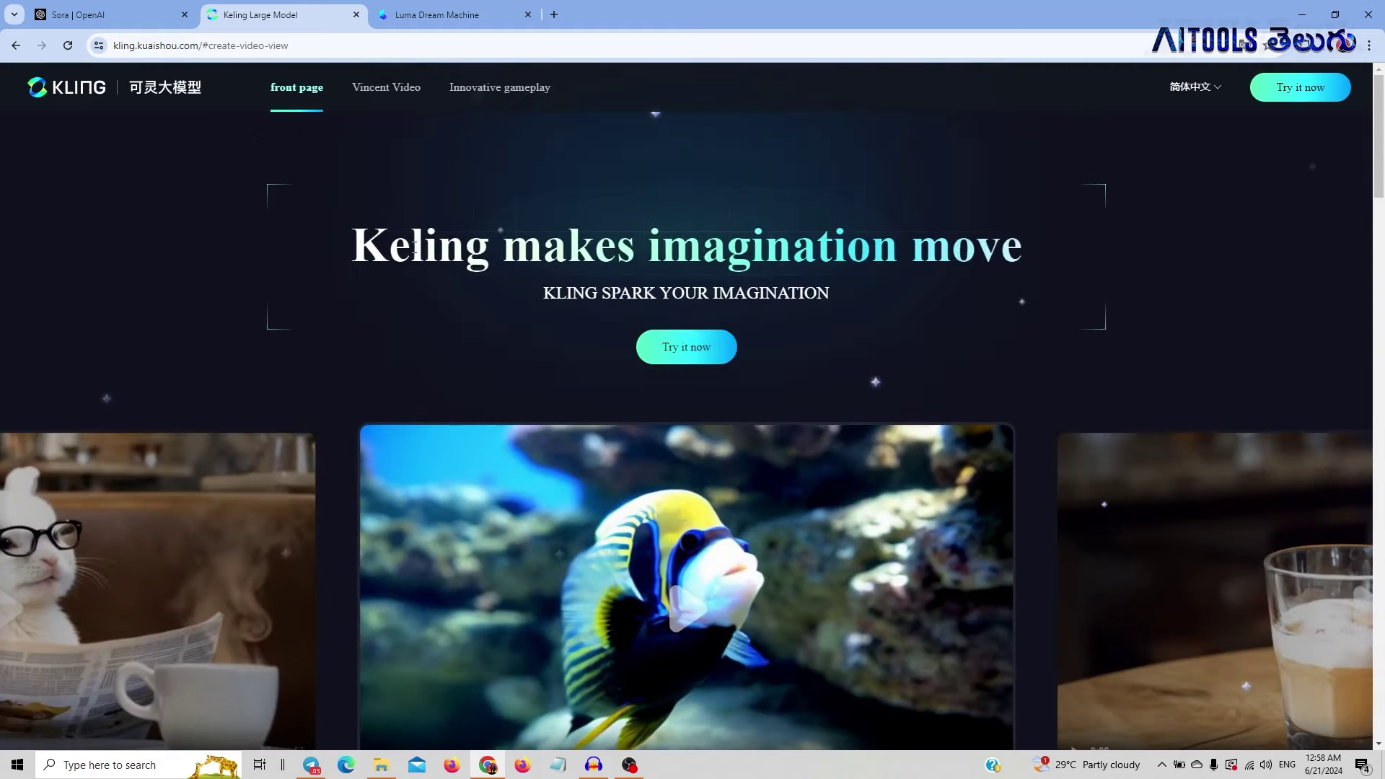
pyautogui.scroll(-3, 549, 375)
pyautogui.scroll(-3, 549, 376)
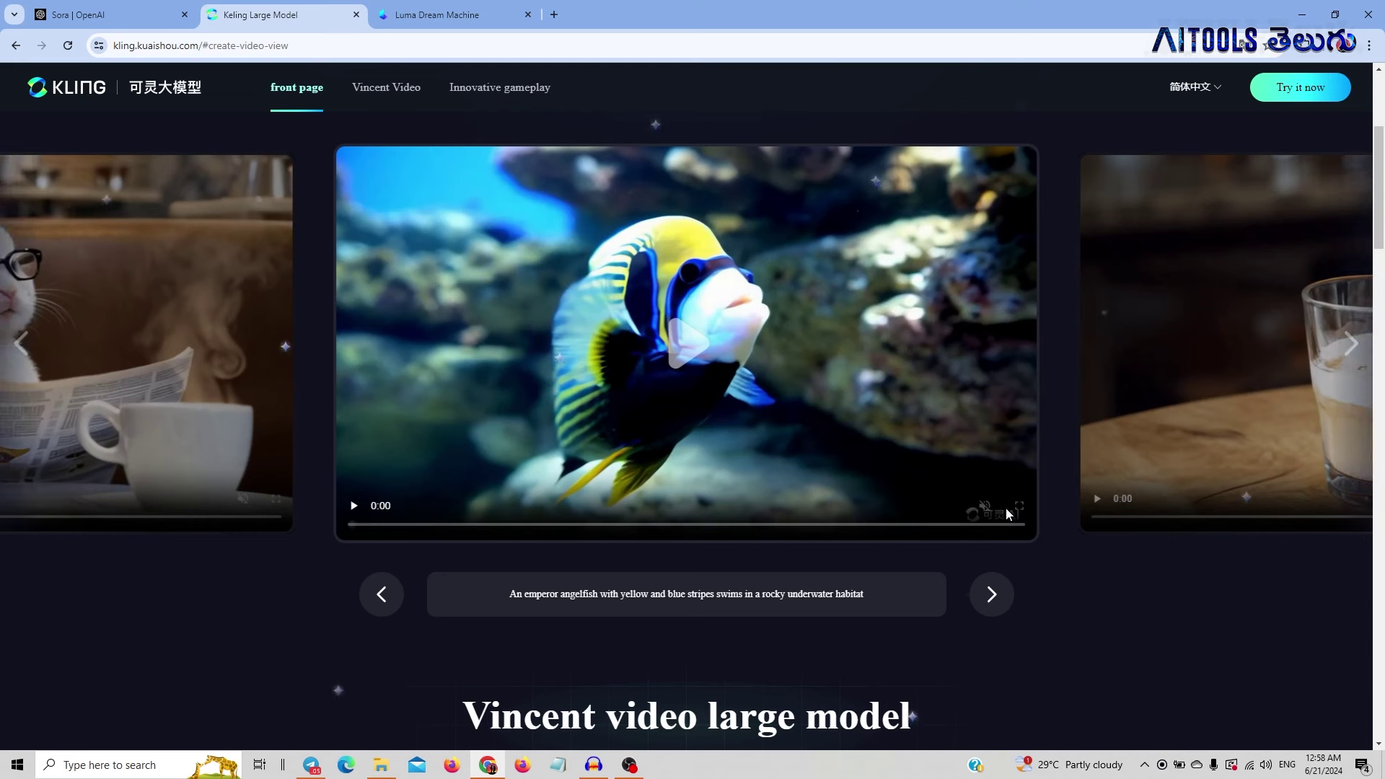
pyautogui.moveTo(991, 593)
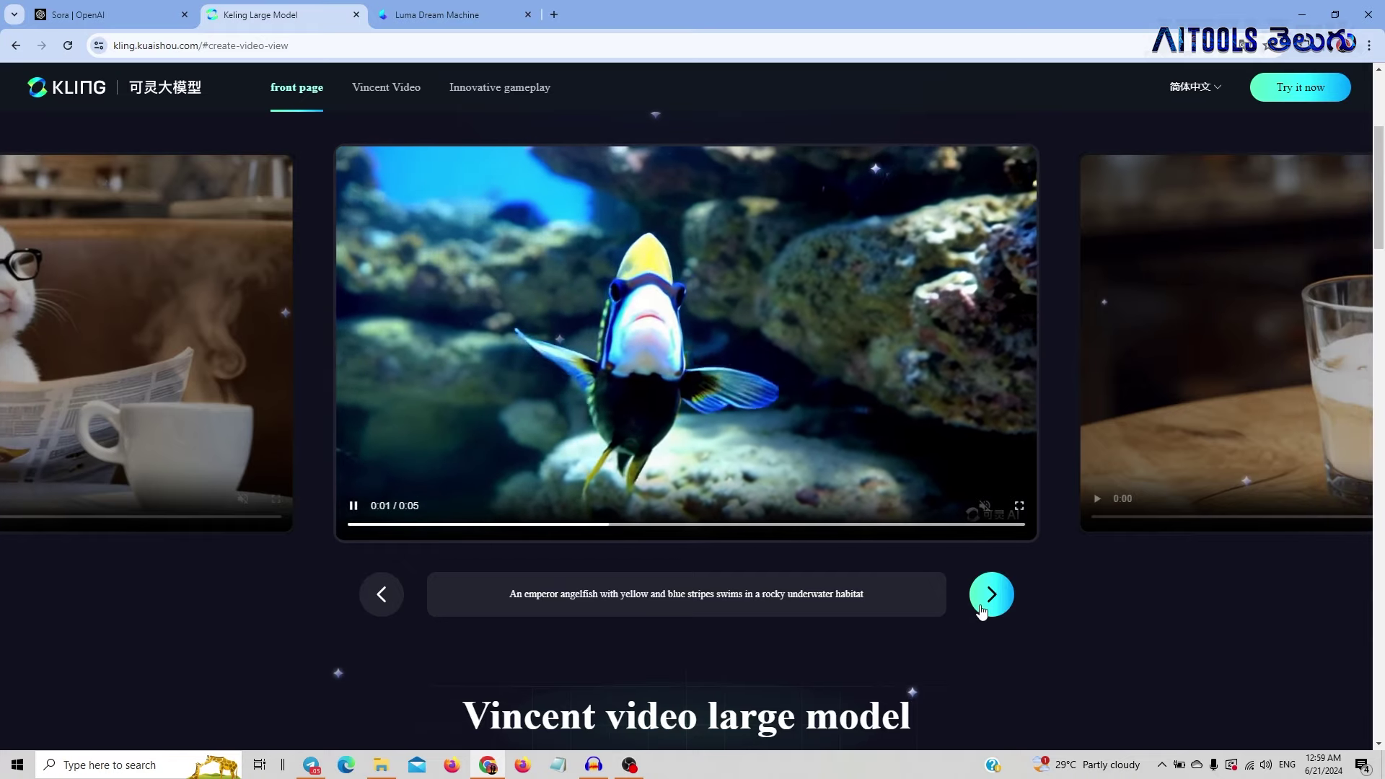
# - Step through the milk-into-coffee and blooming flowers samples, then play the Gobi Desert horse ride
pyautogui.click(982, 611)
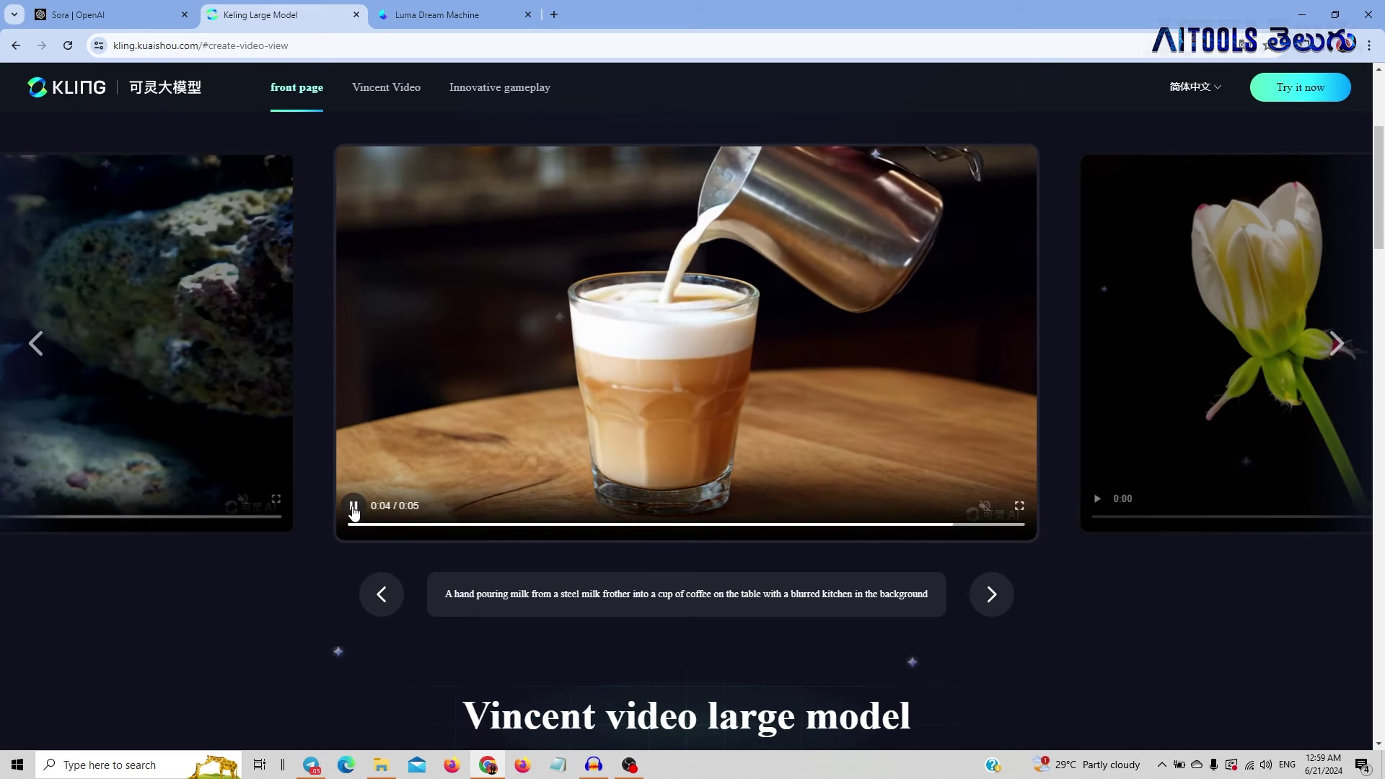
pyautogui.click(354, 504)
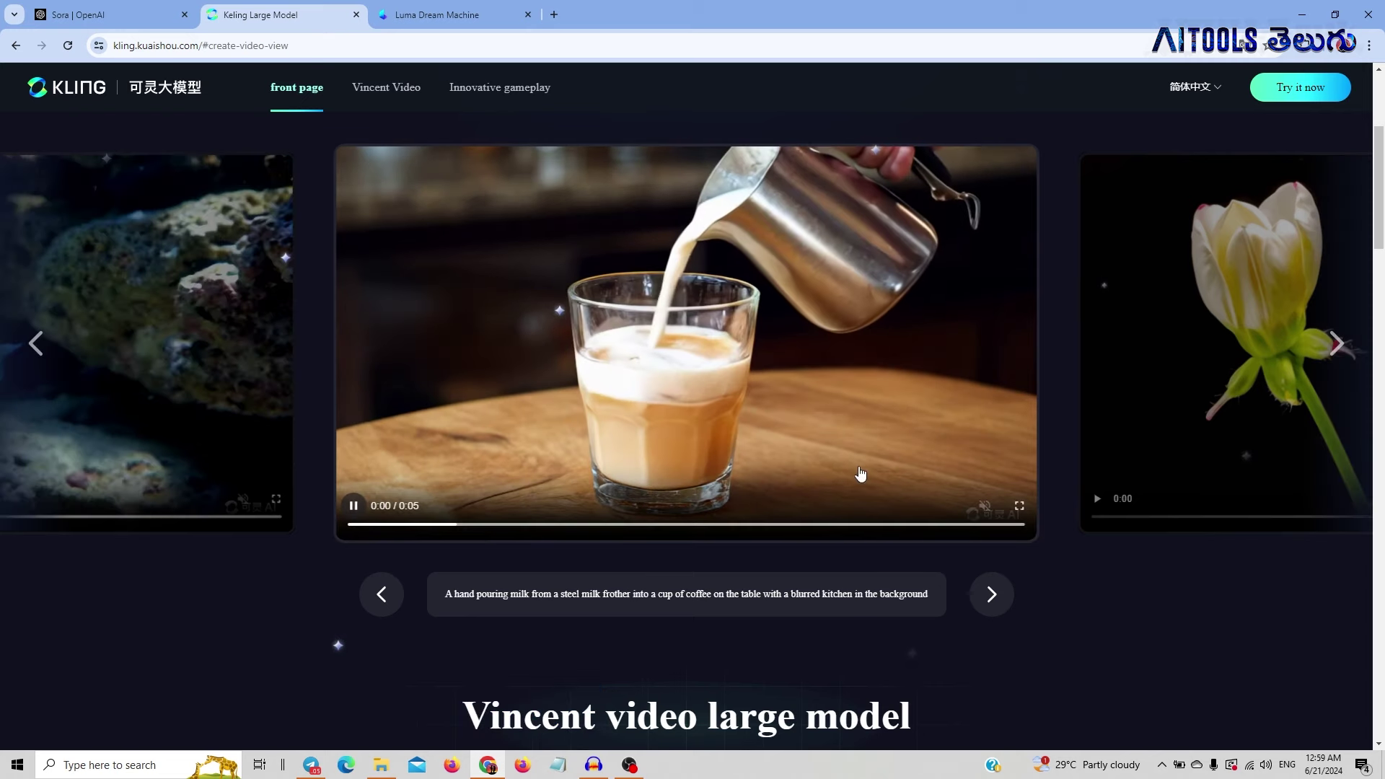
pyautogui.click(994, 596)
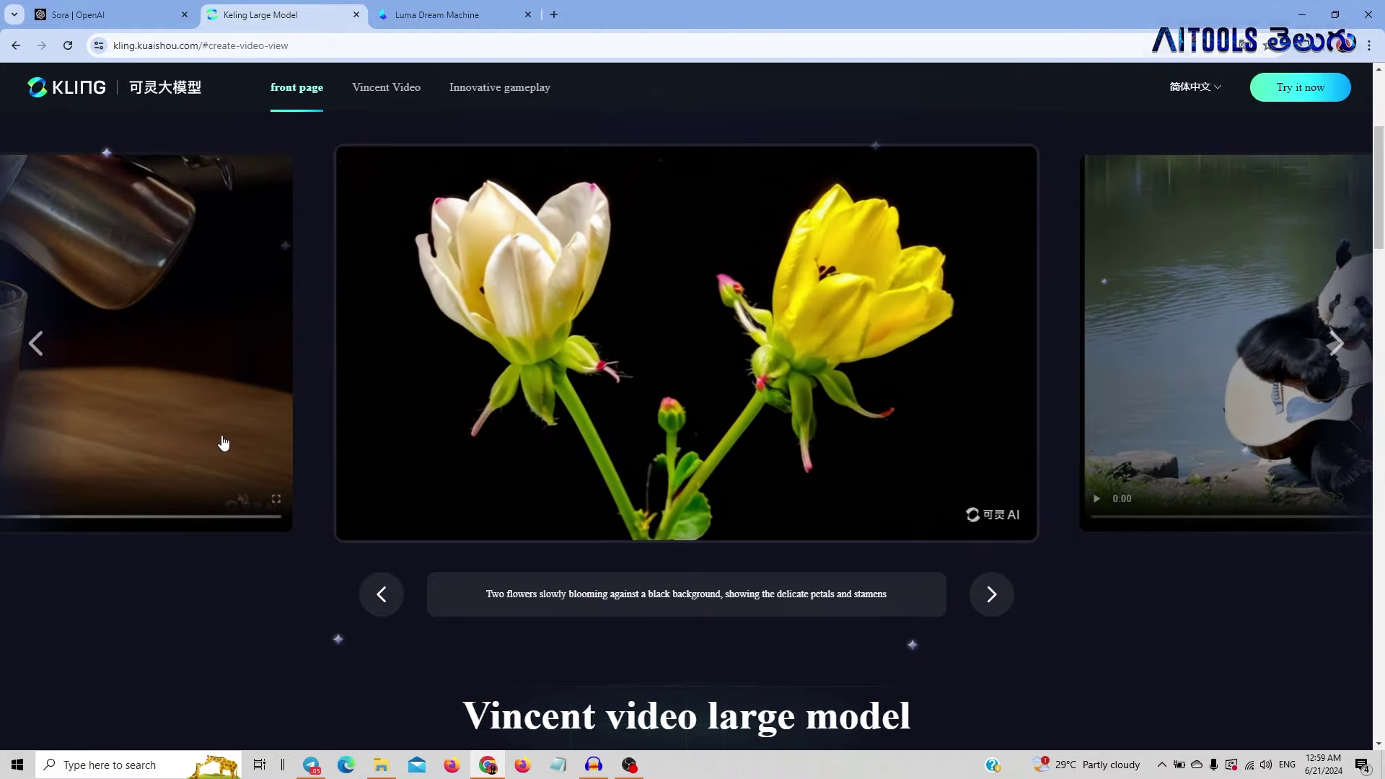
pyautogui.scroll(-5, 431, 459)
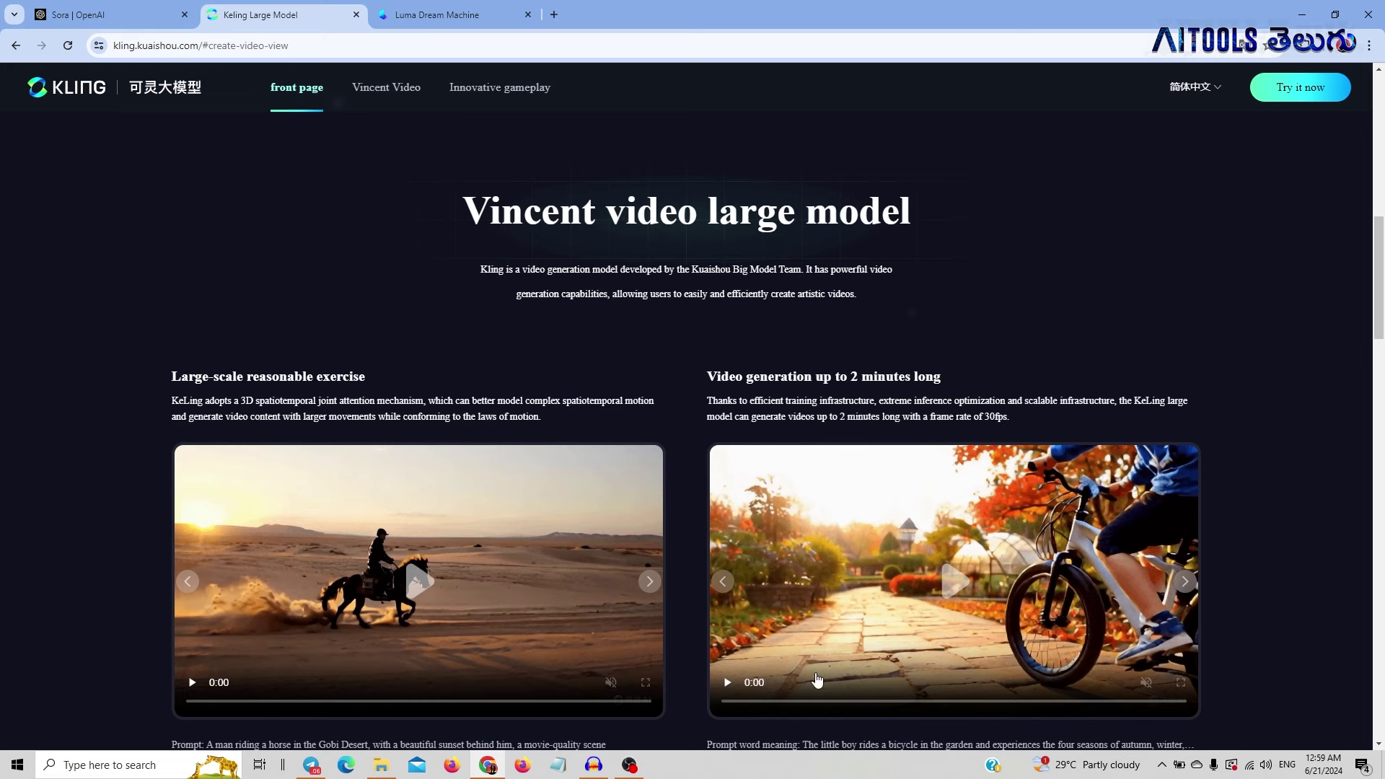
pyautogui.scroll(-1, 888, 606)
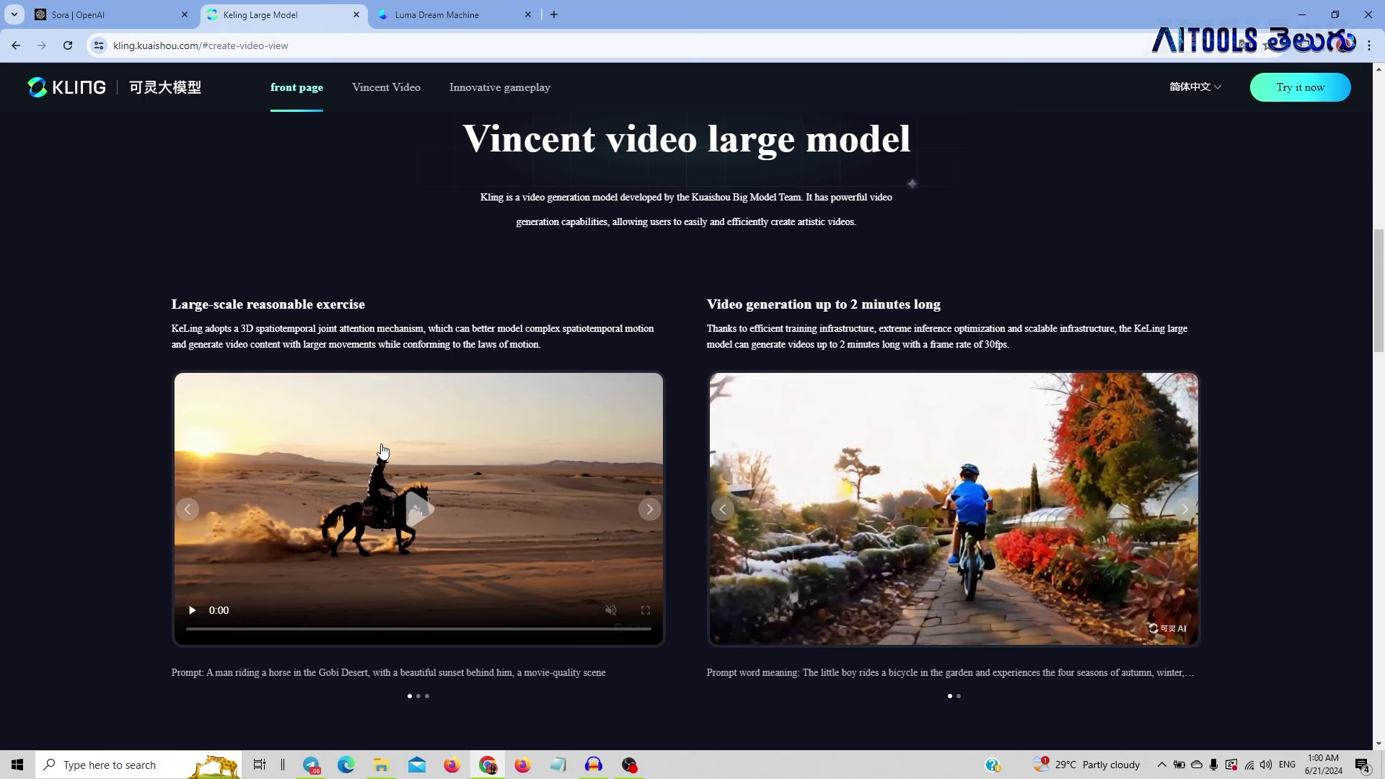
pyautogui.click(382, 449)
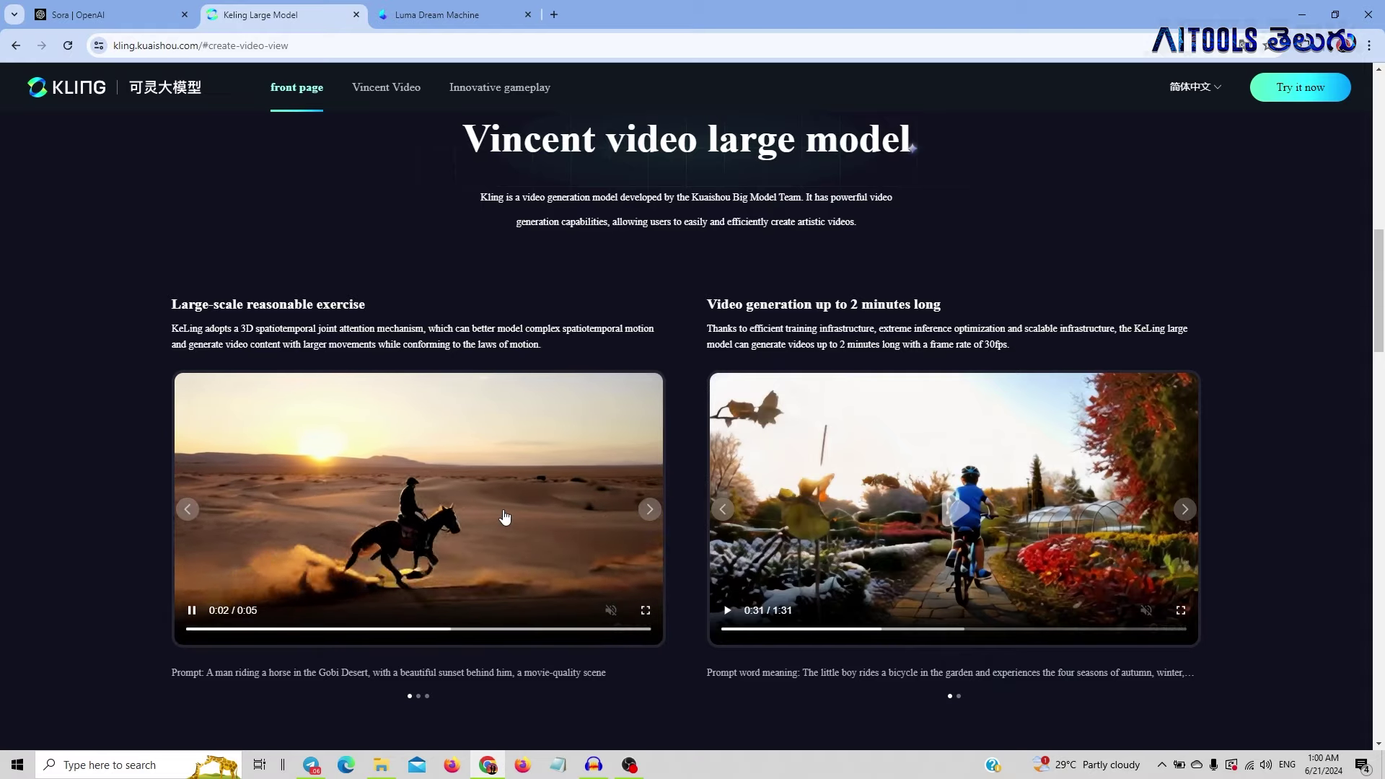
pyautogui.scroll(-2, 504, 518)
pyautogui.scroll(-2, 504, 518)
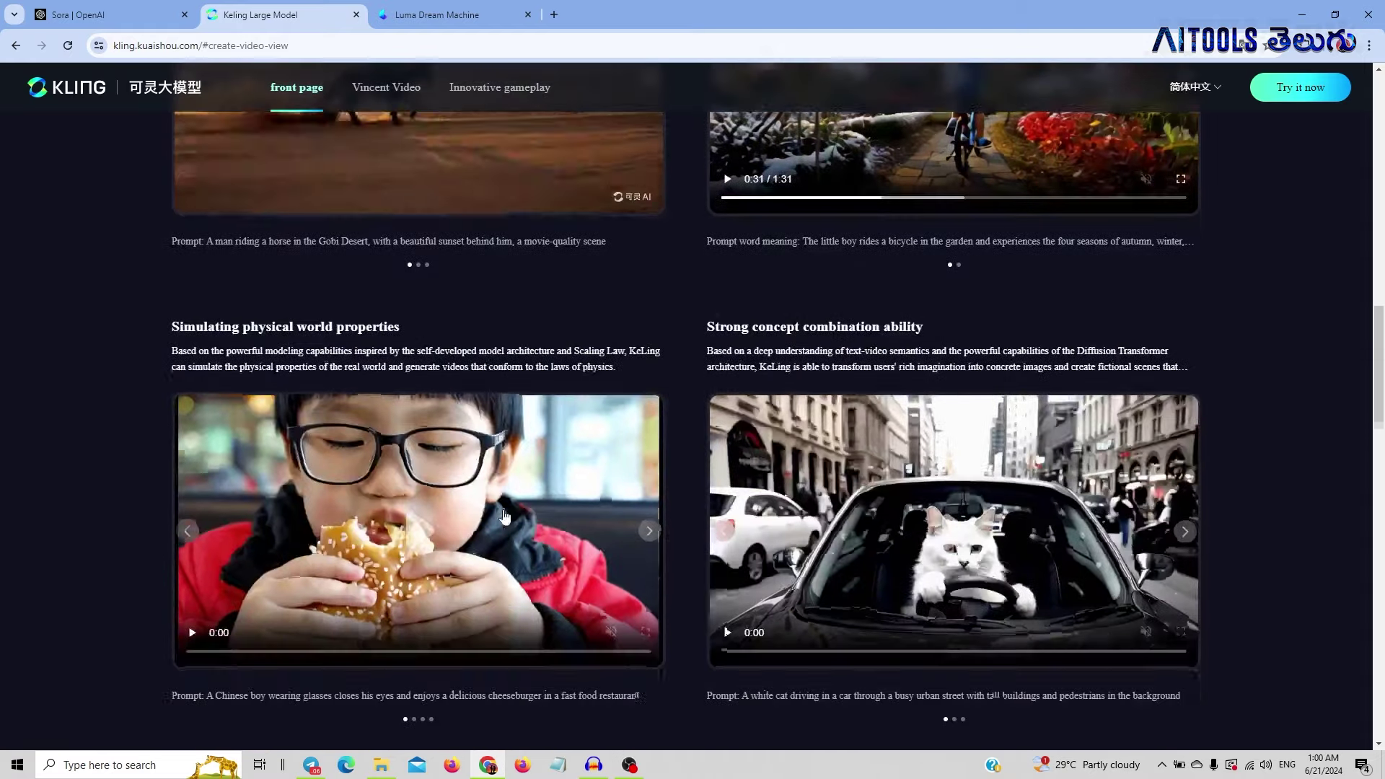
# - Play the cheeseburger boy example in full screen, then exit back to the page
pyautogui.click(337, 548)
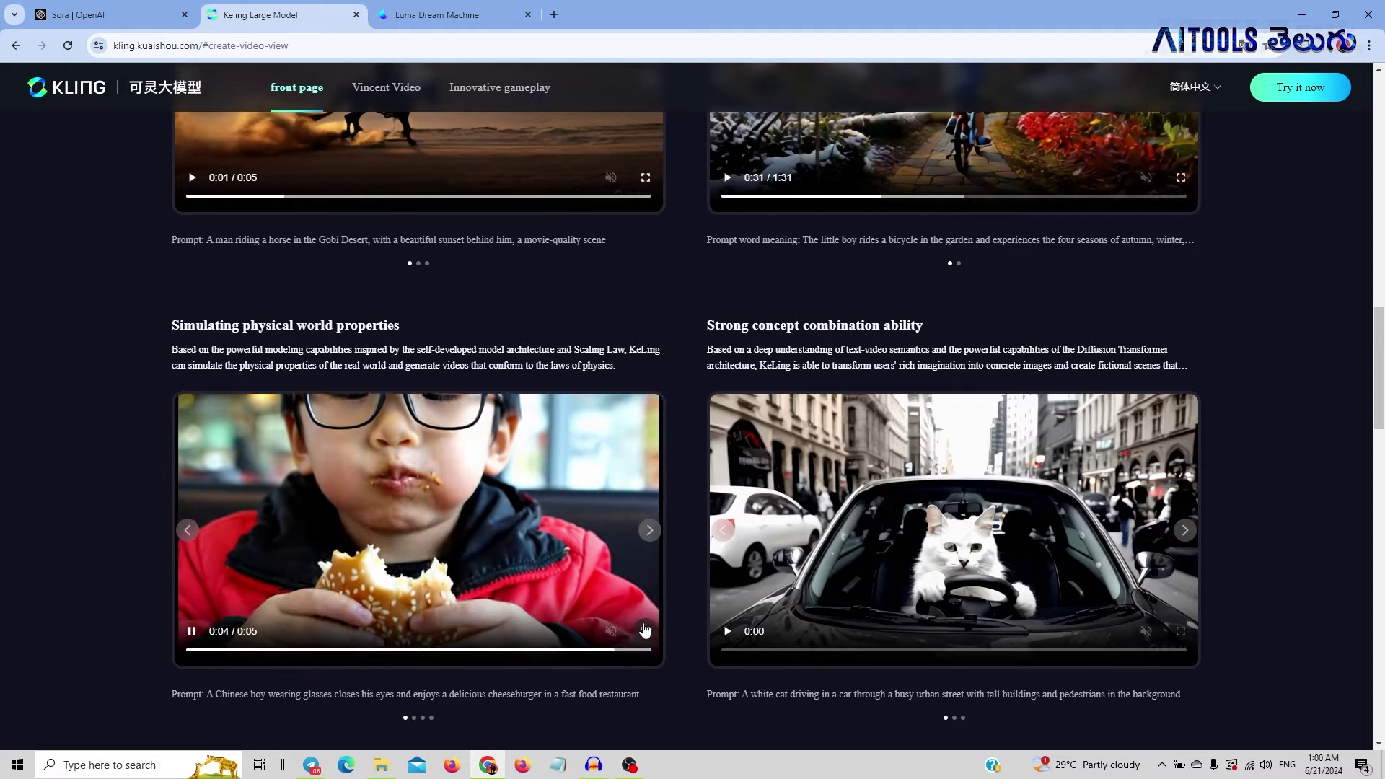
pyautogui.click(644, 631)
pyautogui.press('Escape')
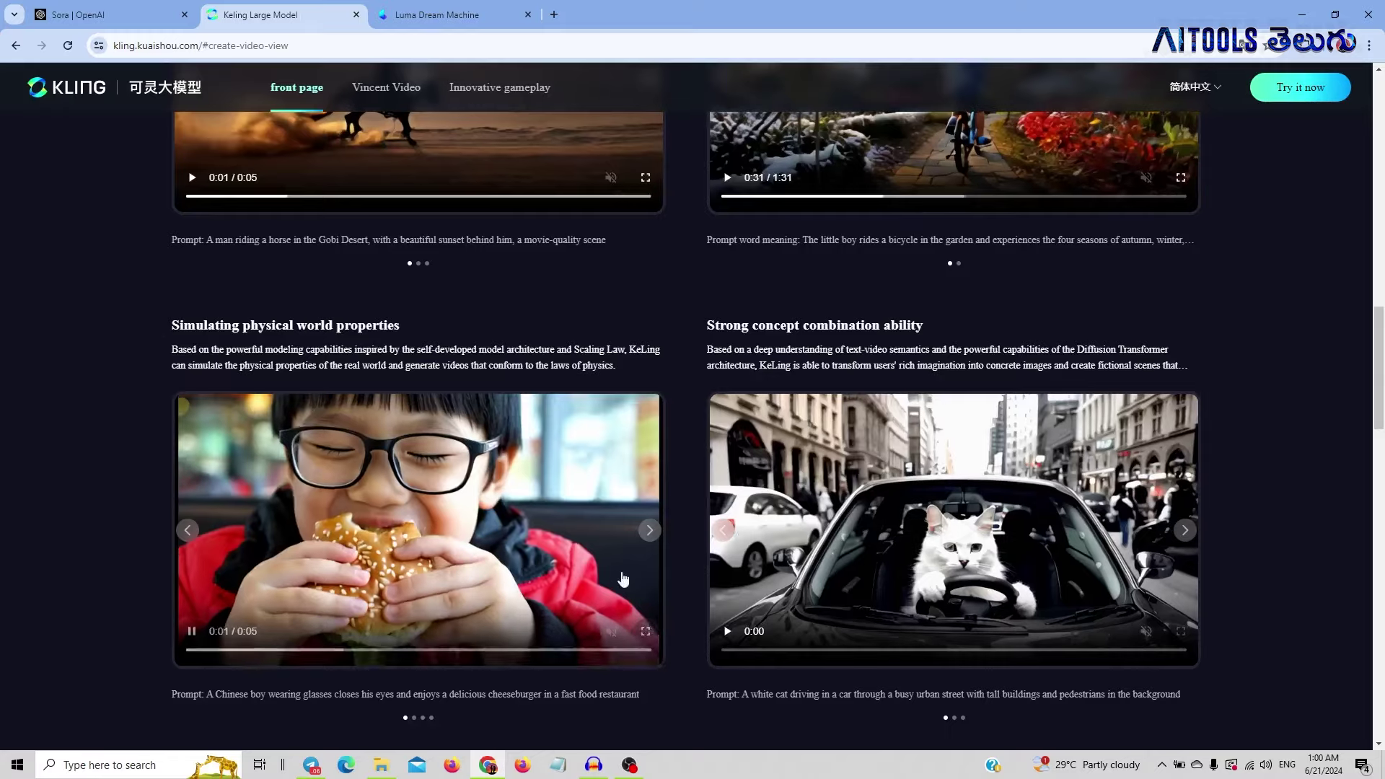
pyautogui.scroll(-8, 763, 530)
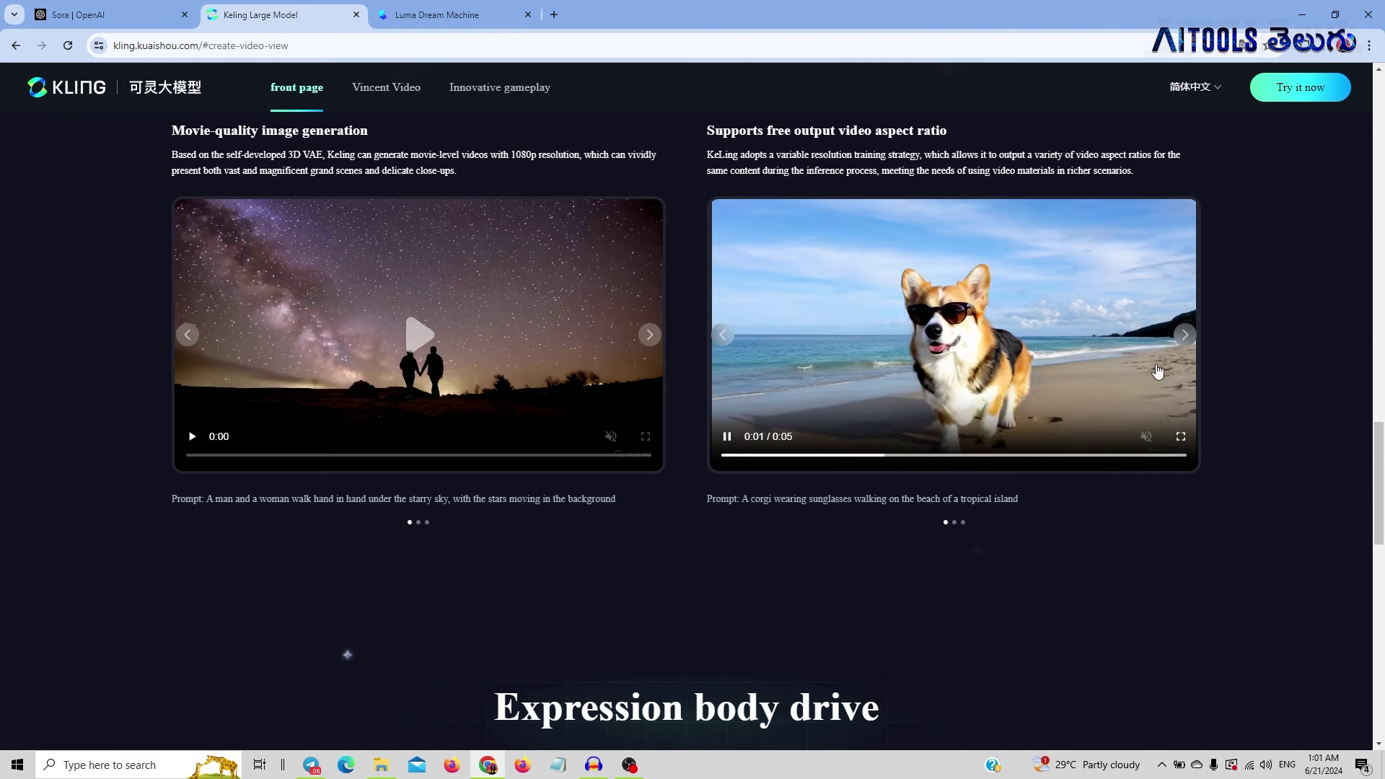
# - Cycle the corgi beach video through its aspect ratios, including vertical, back to widescreen
pyautogui.click(1183, 336)
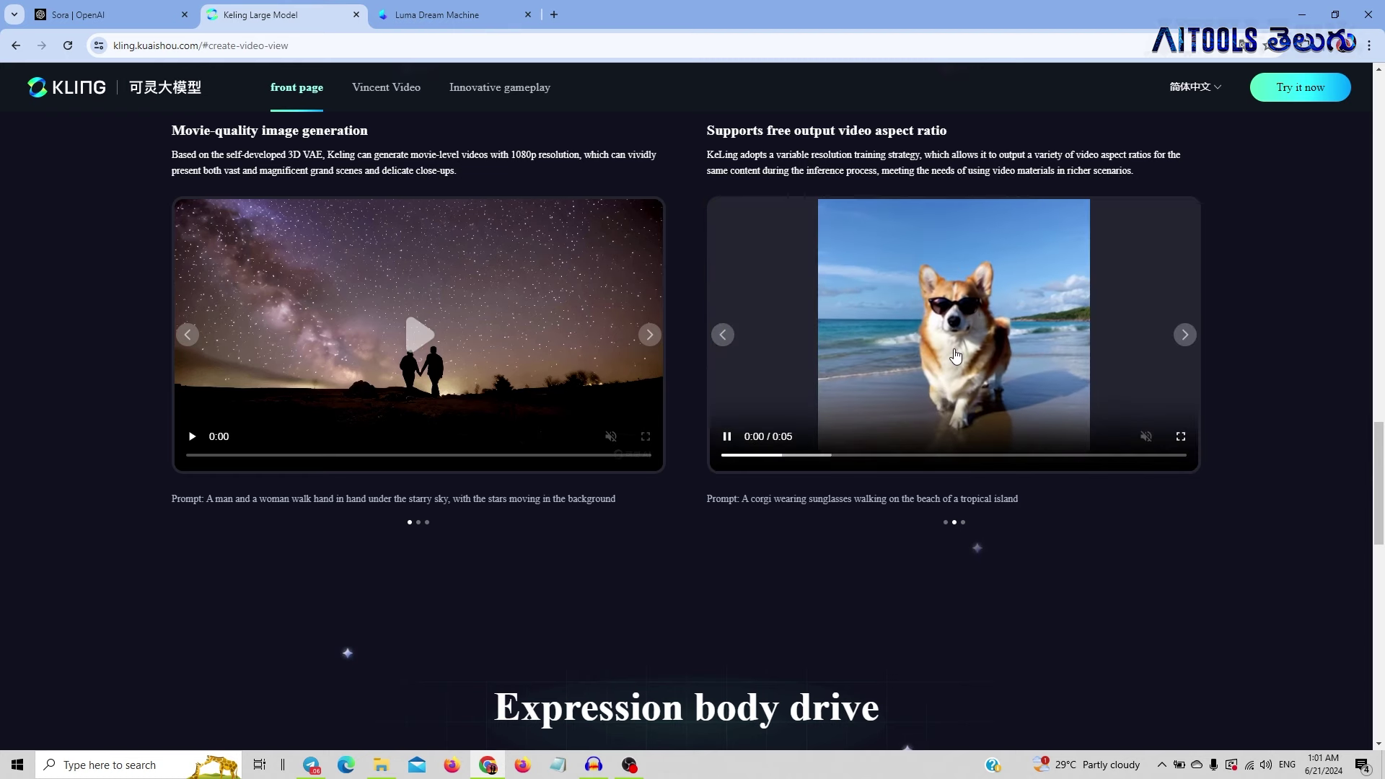
pyautogui.click(1184, 336)
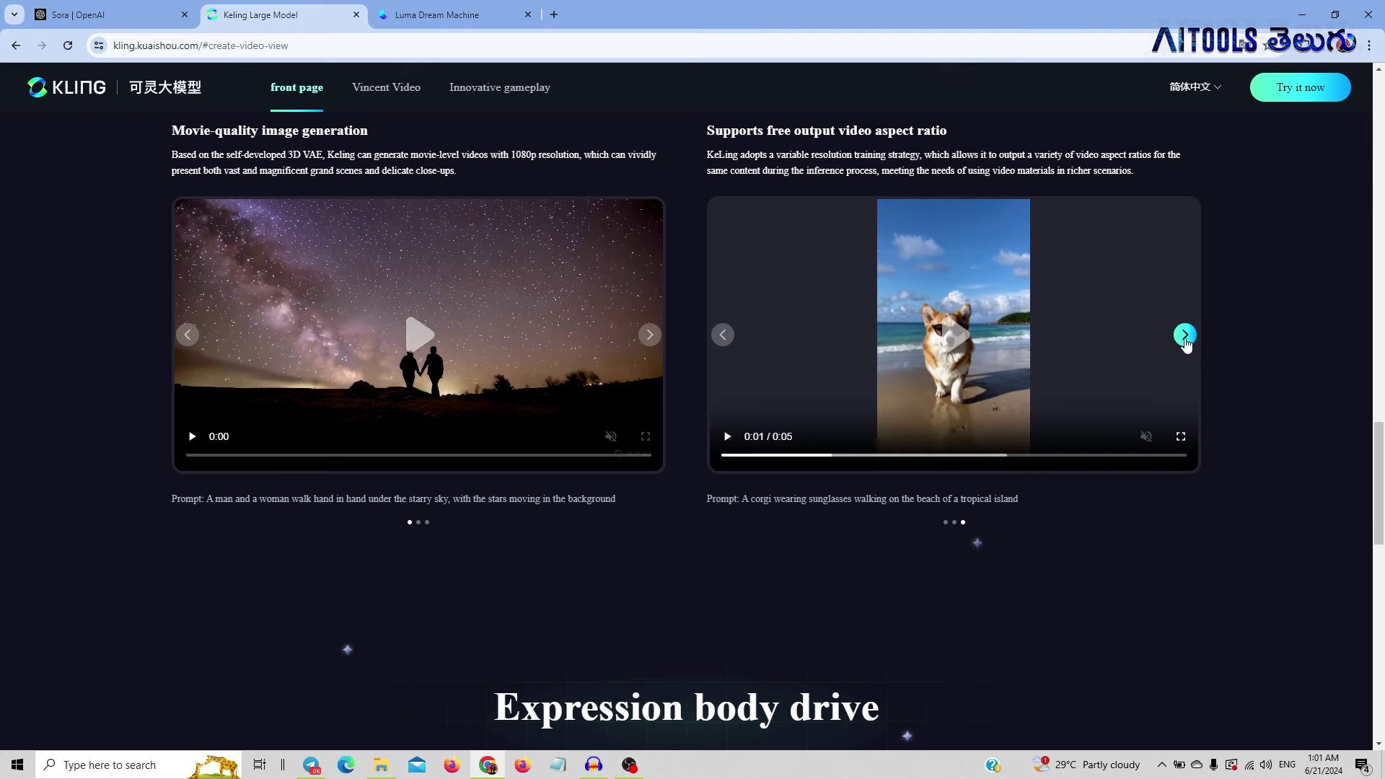
pyautogui.click(1184, 336)
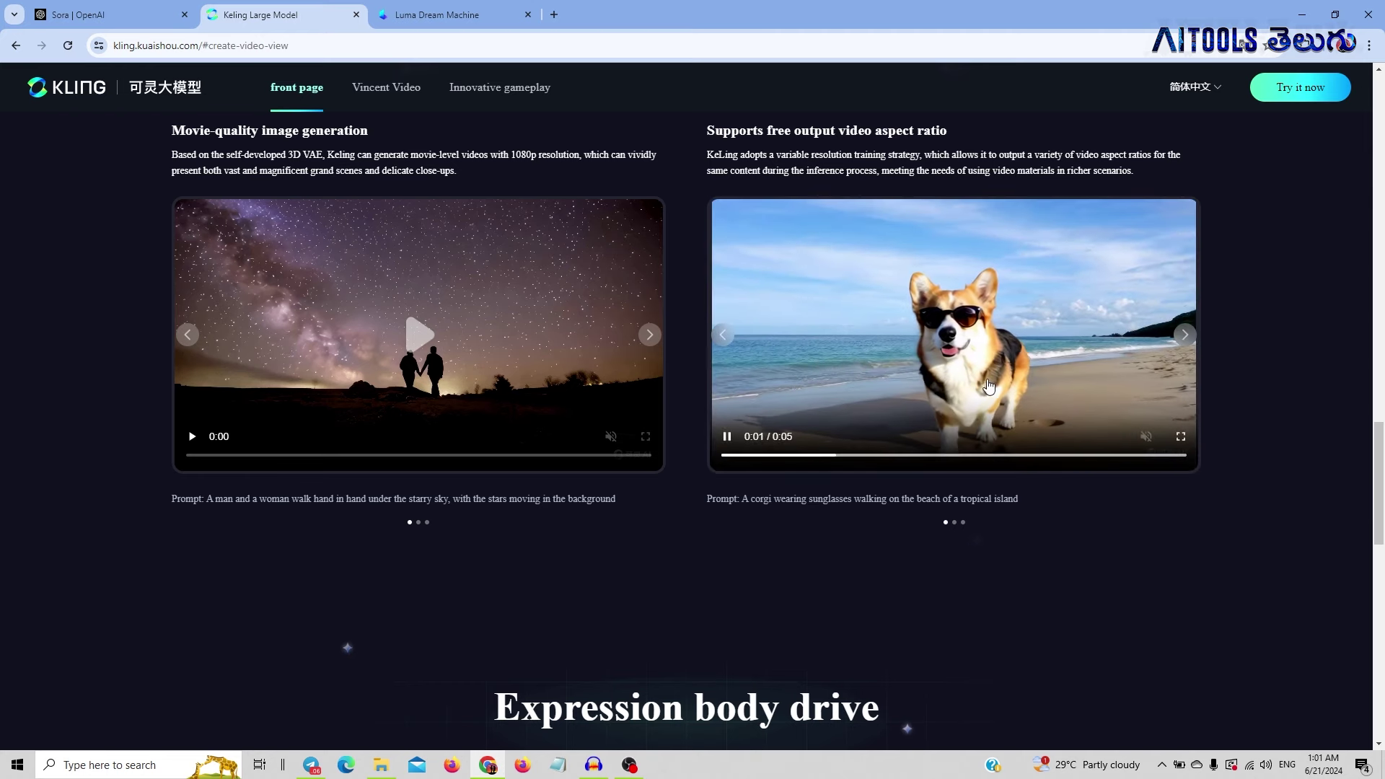
pyautogui.scroll(-8, 990, 387)
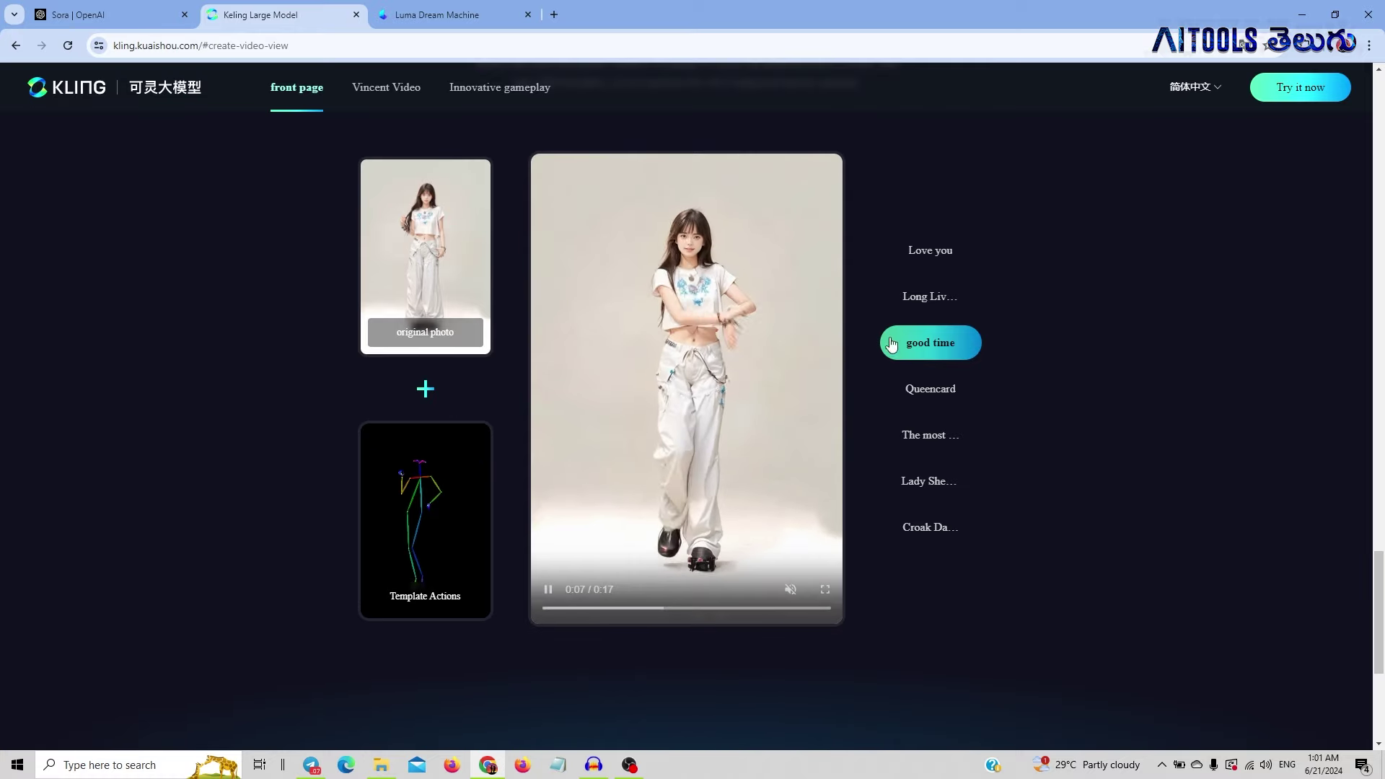
pyautogui.moveTo(686, 392)
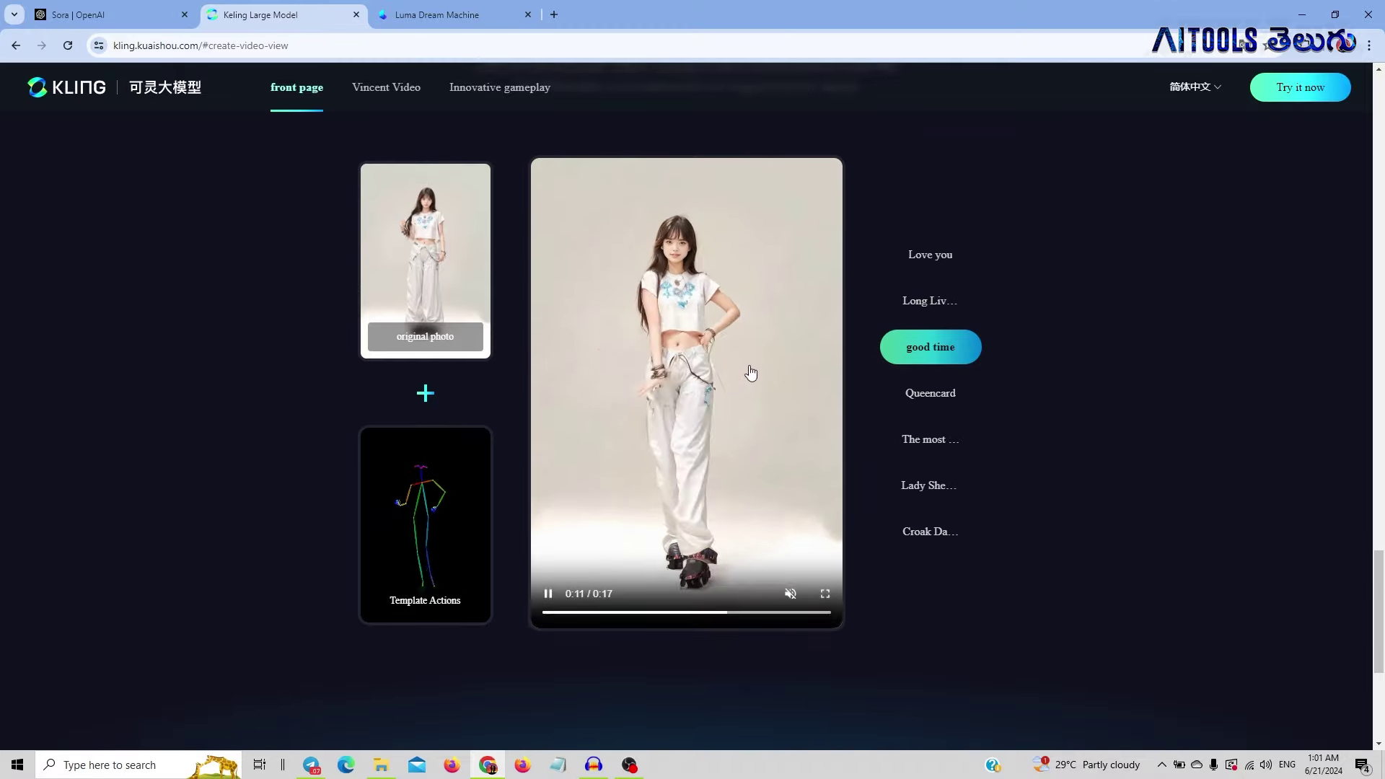
pyautogui.scroll(-3, 747, 326)
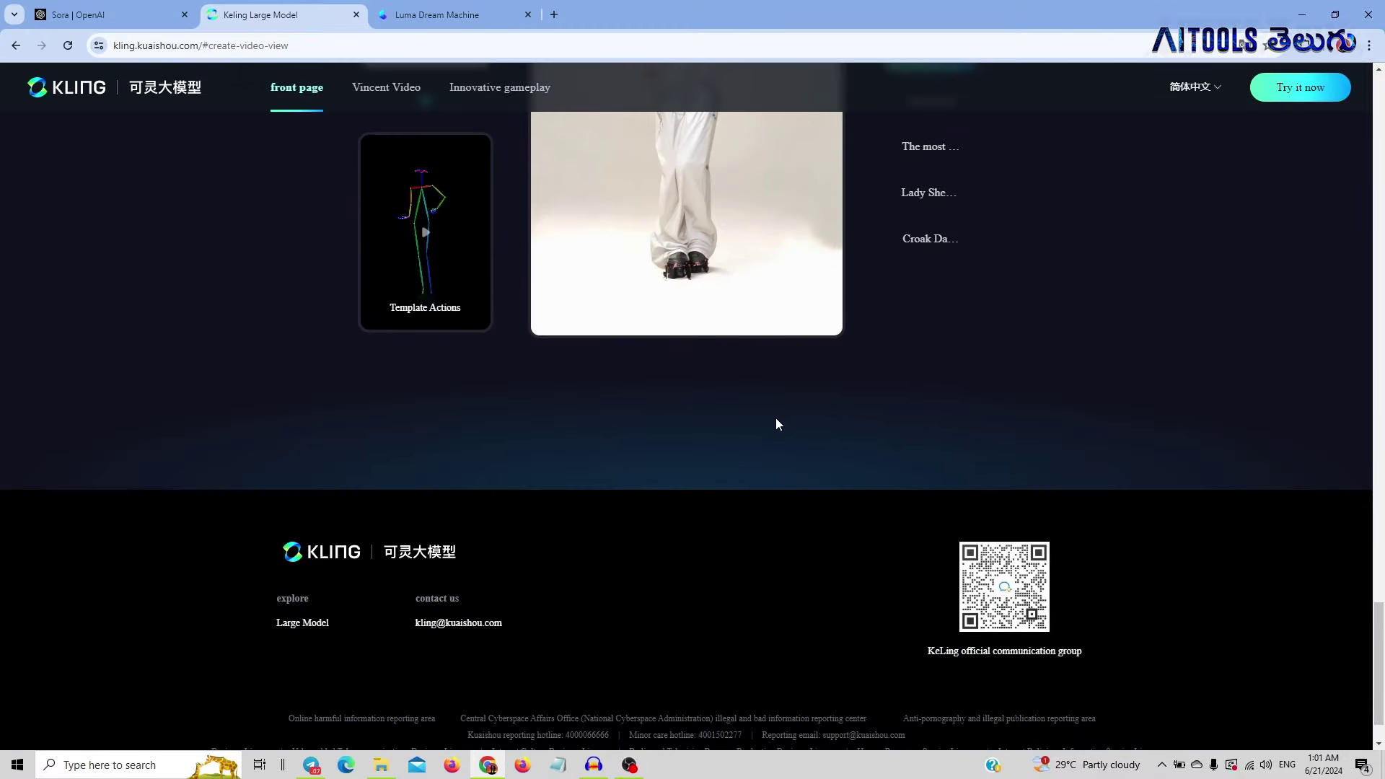
pyautogui.scroll(10, 775, 417)
pyautogui.scroll(5, 780, 414)
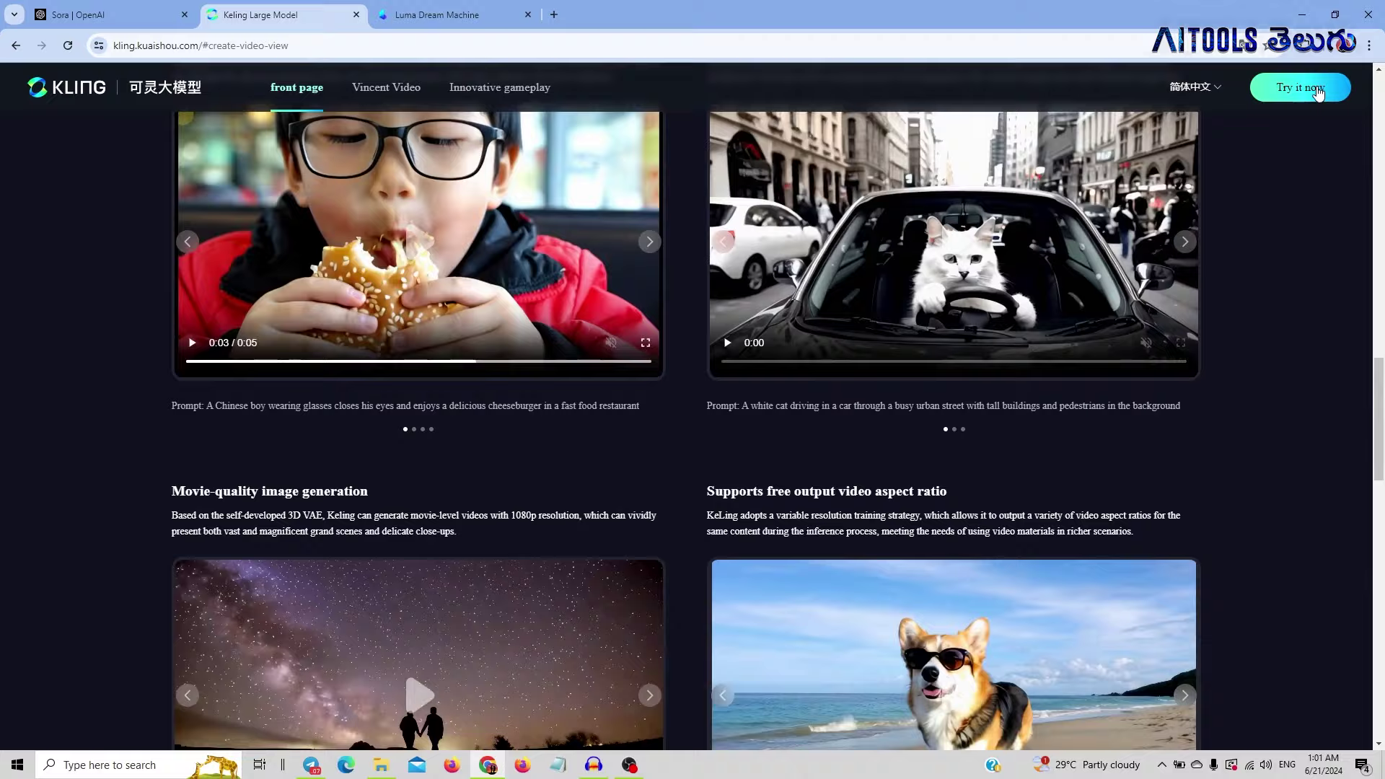
# - Bring up Kling's 'Try it now' QR code sign-up dialog
pyautogui.click(1319, 93)
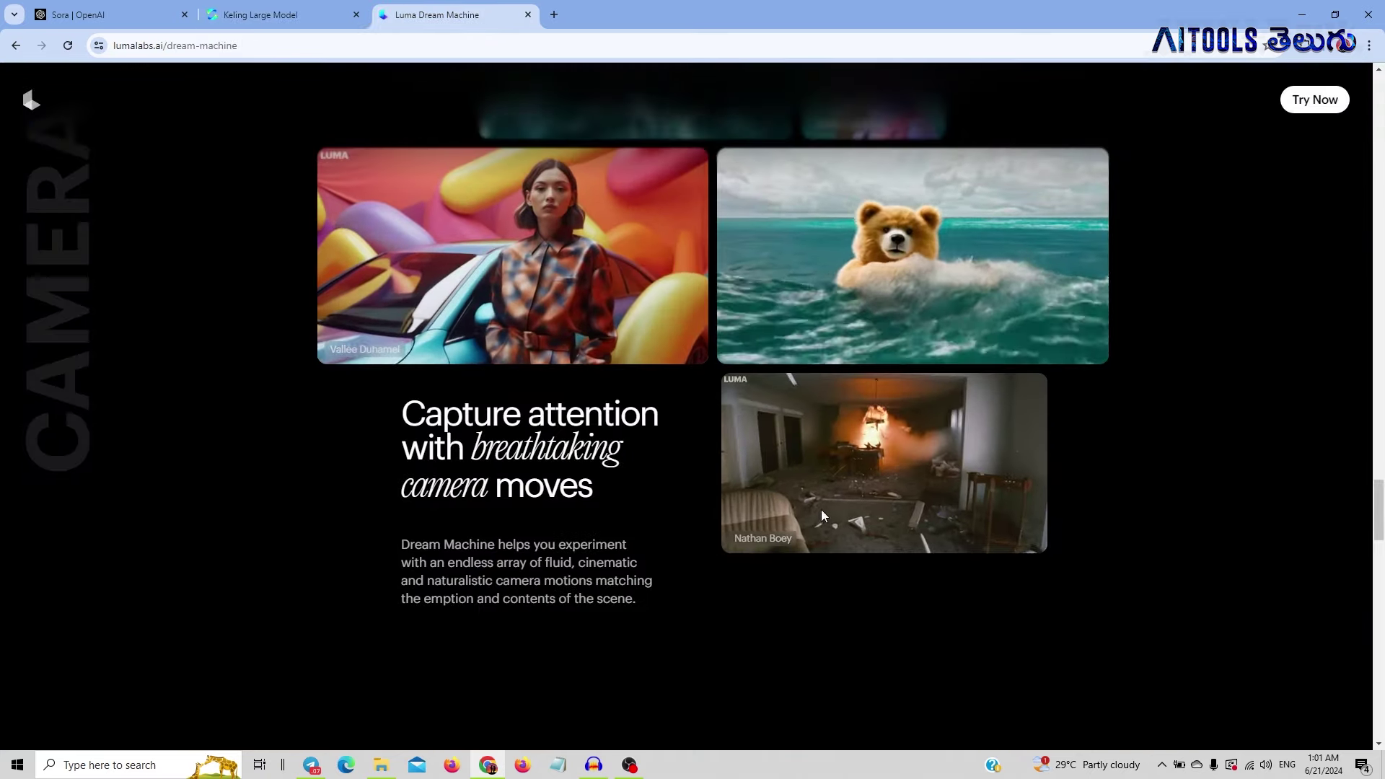
pyautogui.scroll(8, 817, 486)
pyautogui.scroll(5, 816, 484)
pyautogui.scroll(4, 812, 476)
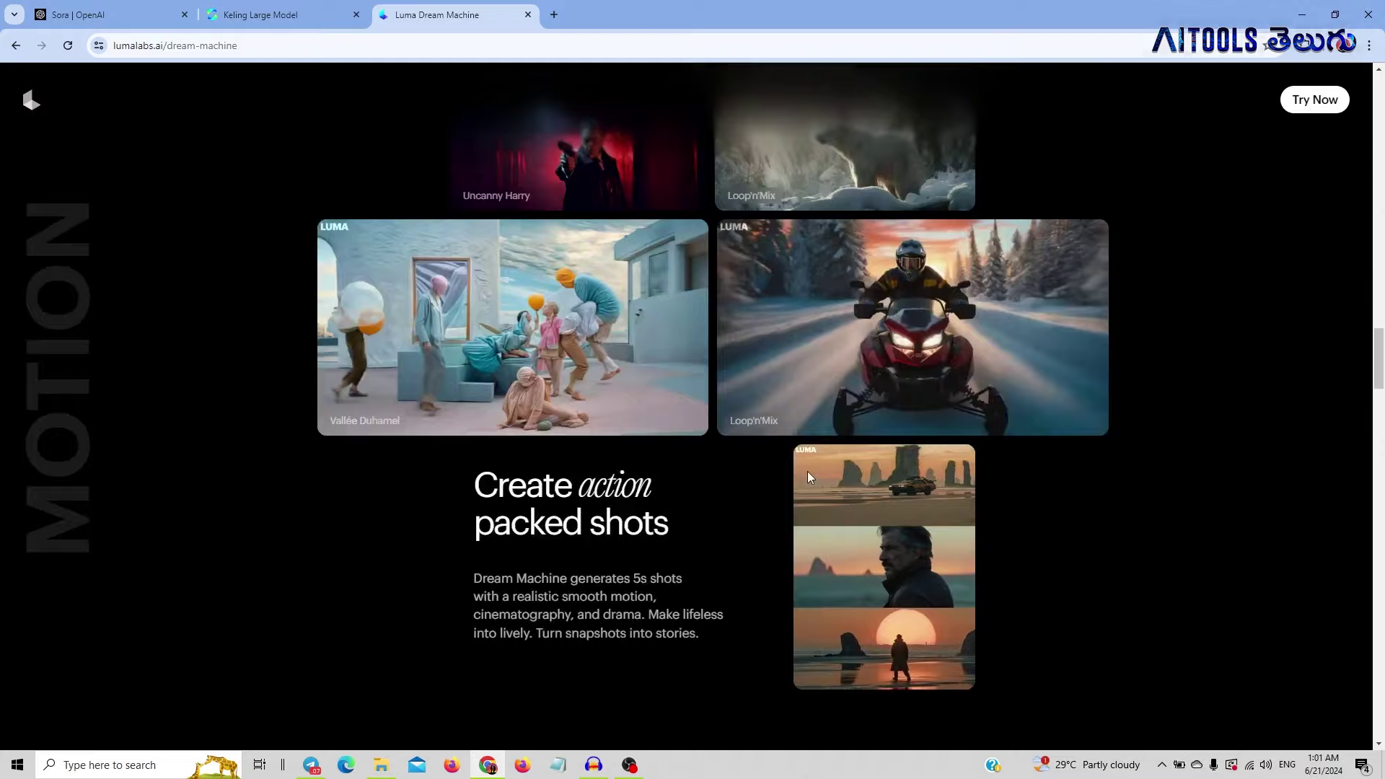
pyautogui.scroll(8, 816, 495)
pyautogui.scroll(4, 815, 495)
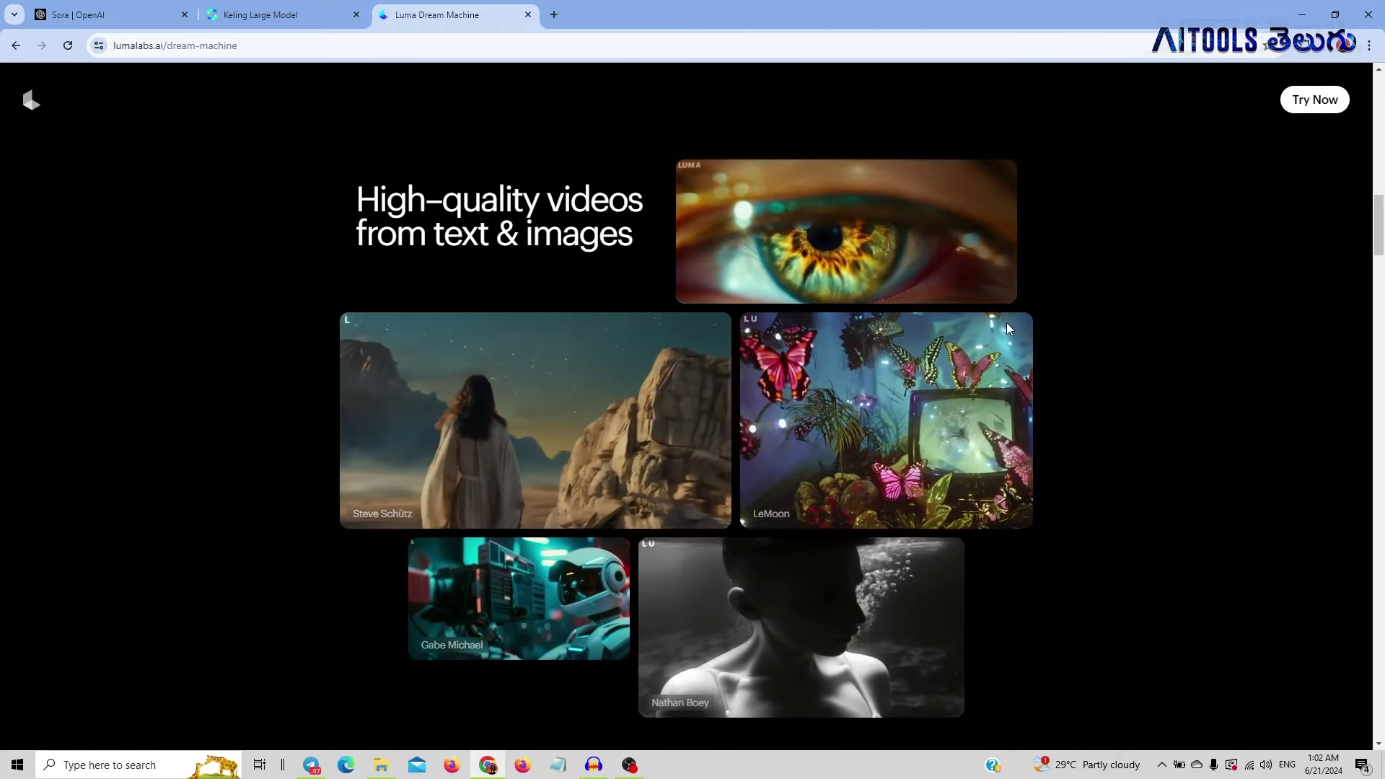
pyautogui.scroll(-5, 1006, 324)
pyautogui.scroll(3, 1081, 225)
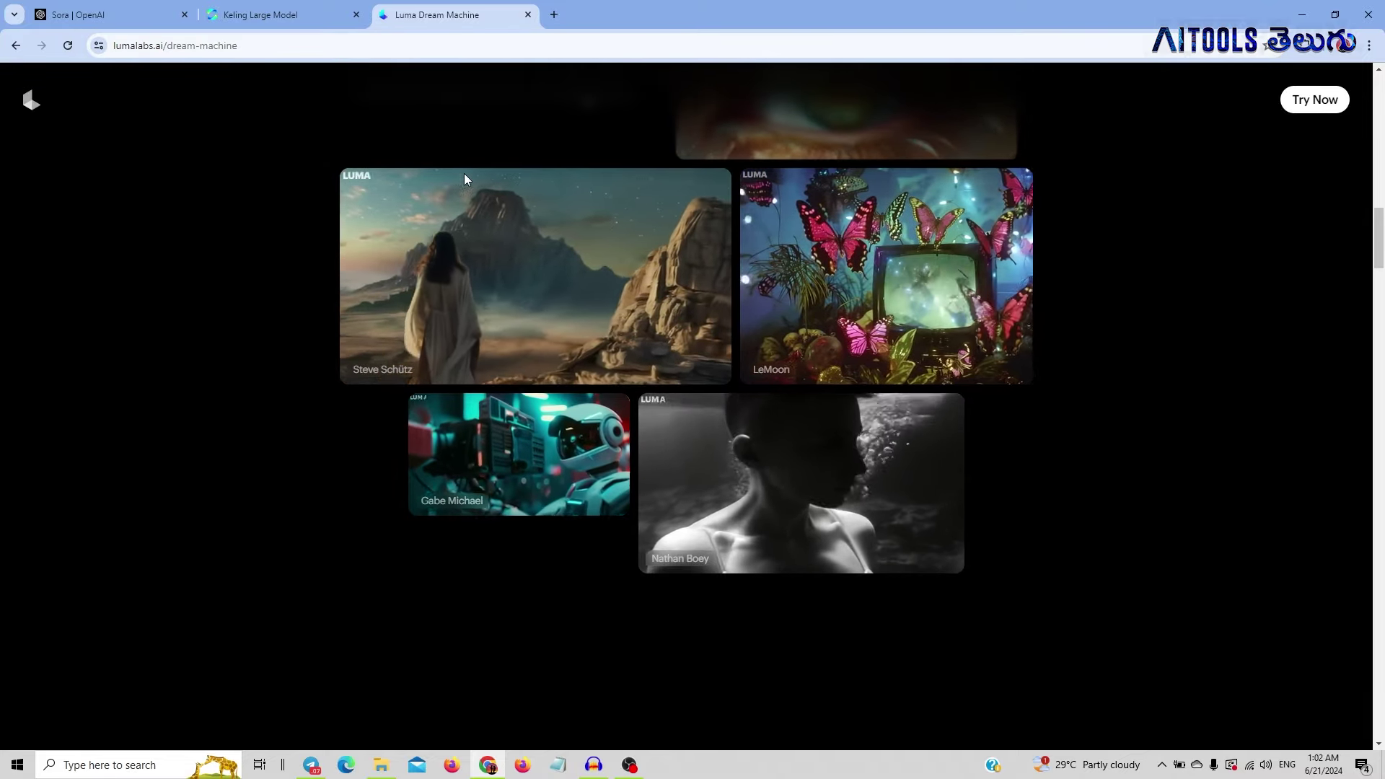
pyautogui.scroll(-8, 711, 415)
pyautogui.scroll(-4, 711, 414)
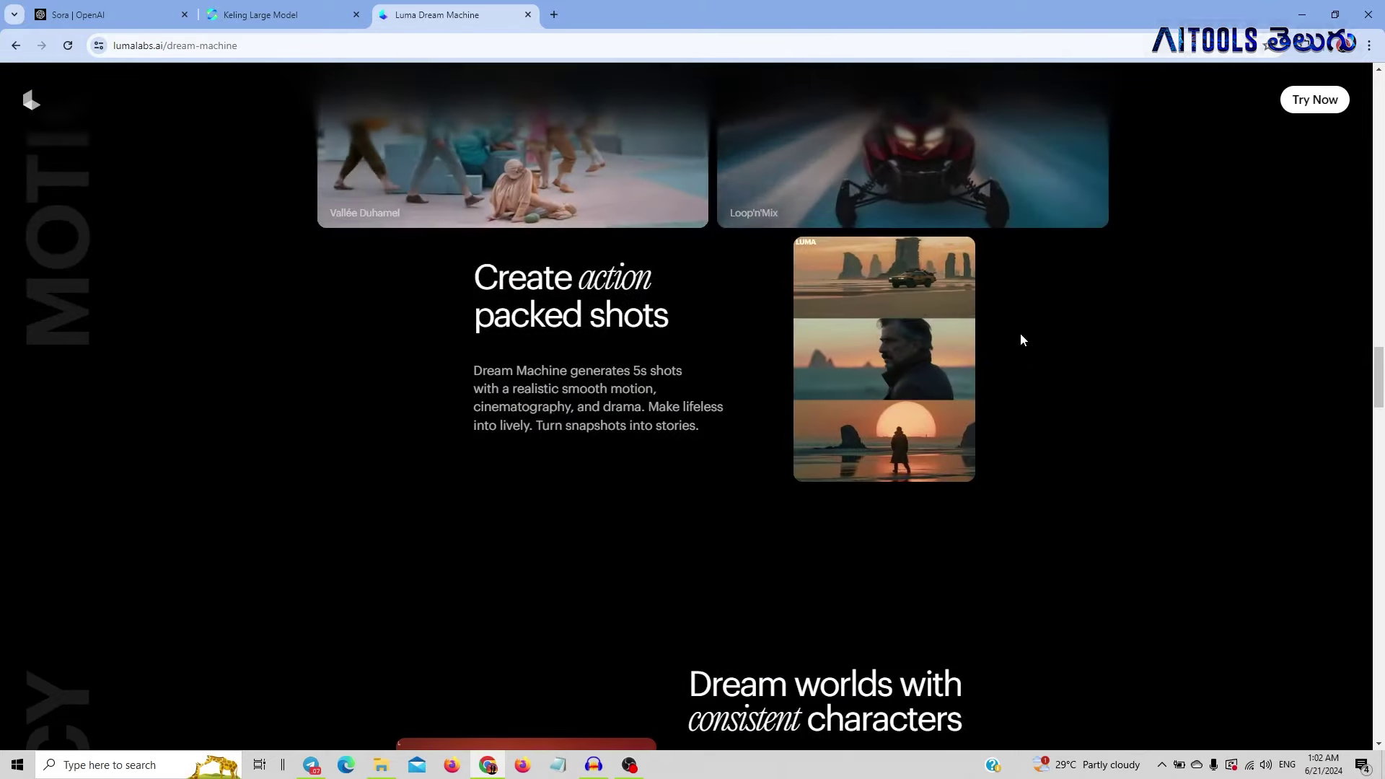
# - Open the Dream Machine creation page via 'Try Now'
pyautogui.click(1315, 100)
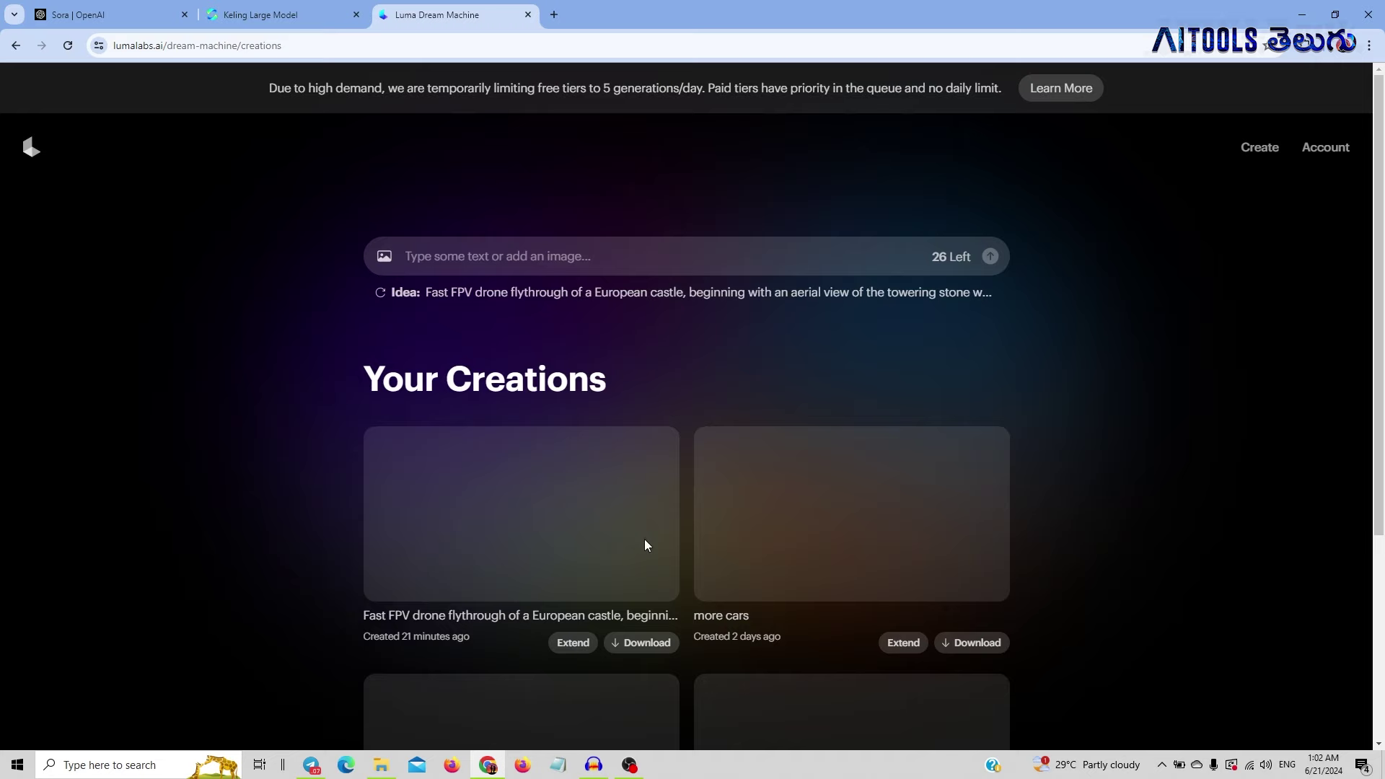
pyautogui.scroll(-1, 762, 522)
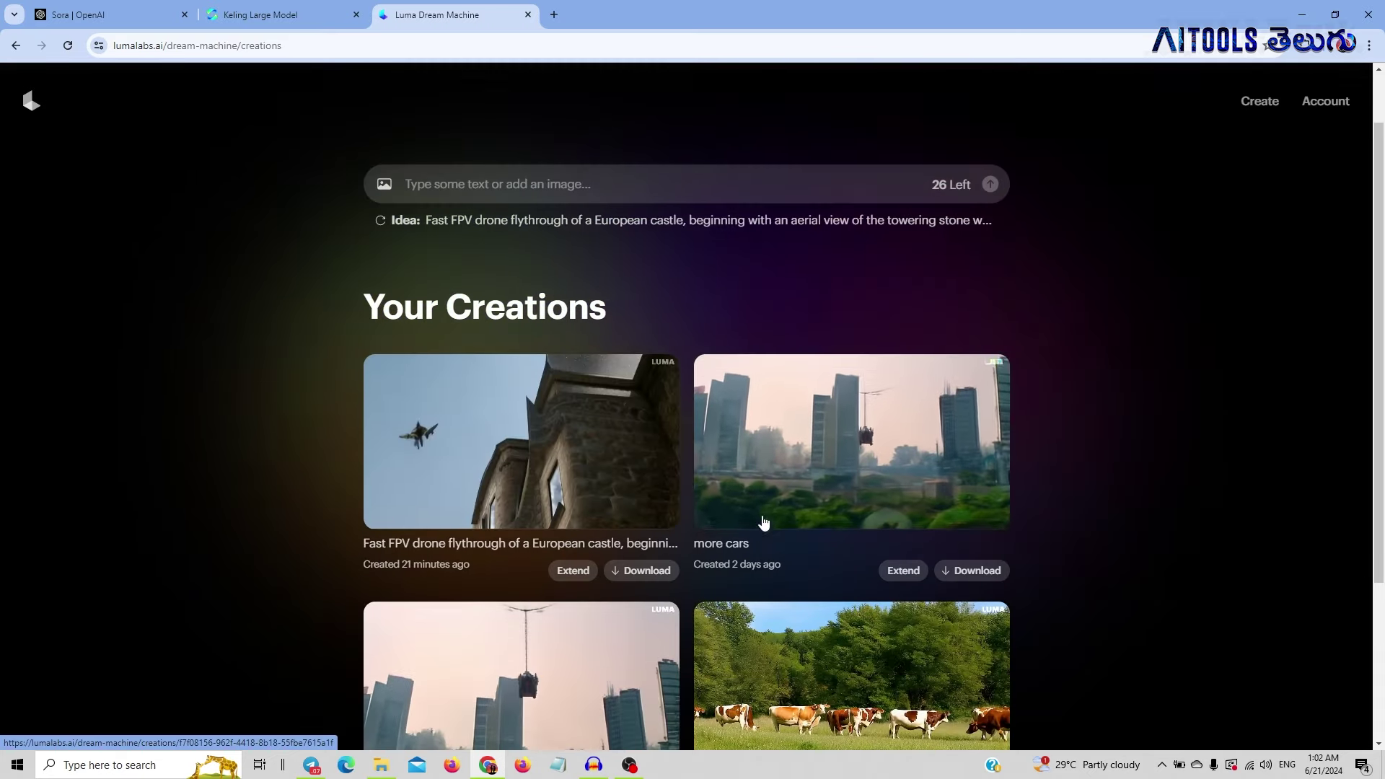
pyautogui.scroll(-2, 763, 523)
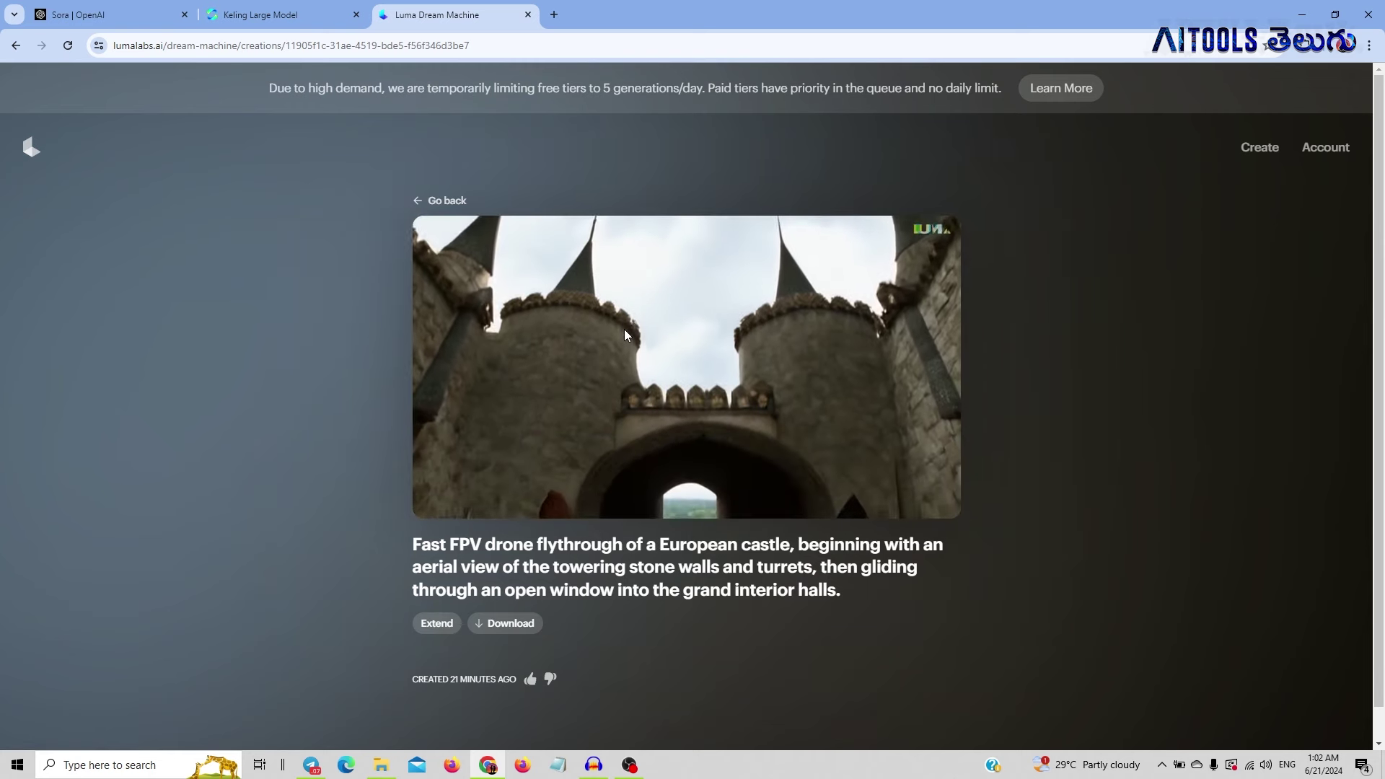
# - Return to the creations list, fill the prompt with the grazing cows idea and submit it
pyautogui.click(422, 199)
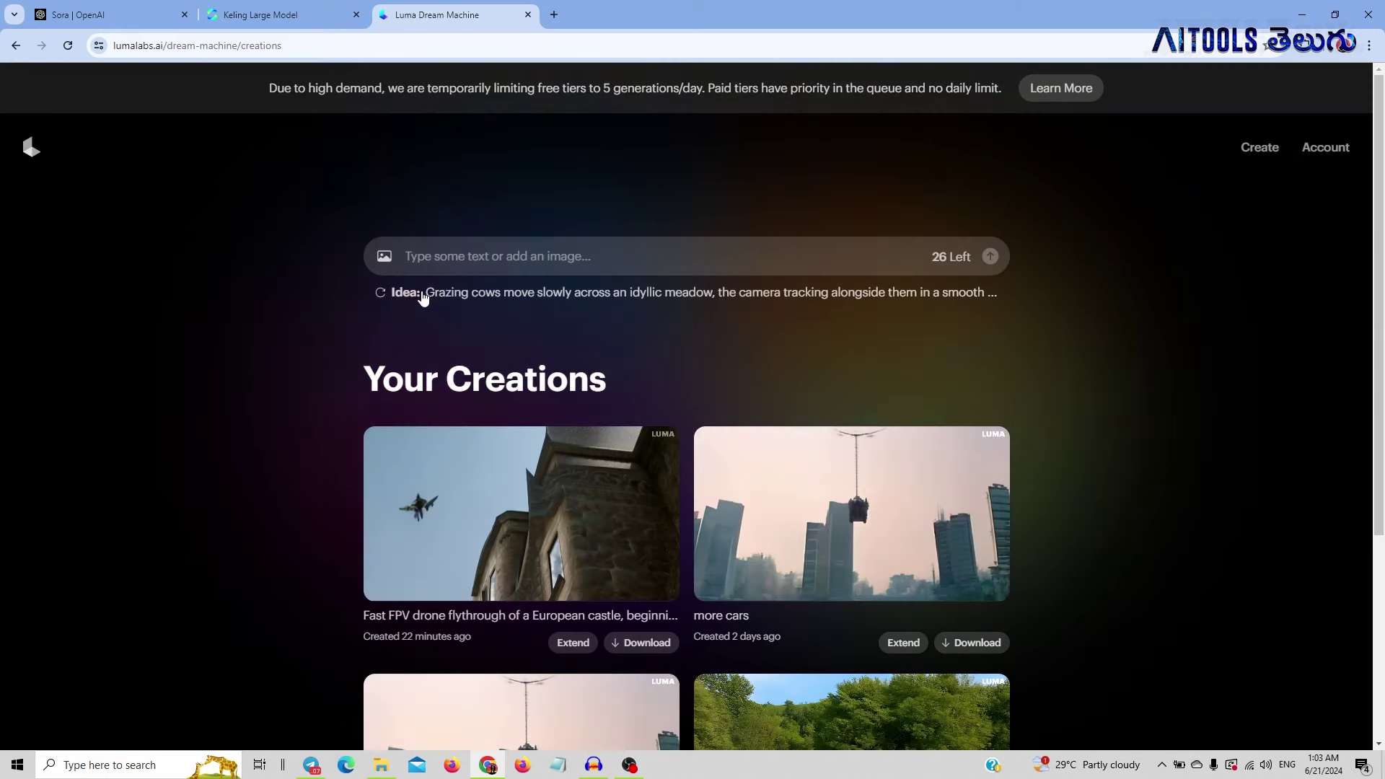
pyautogui.click(401, 298)
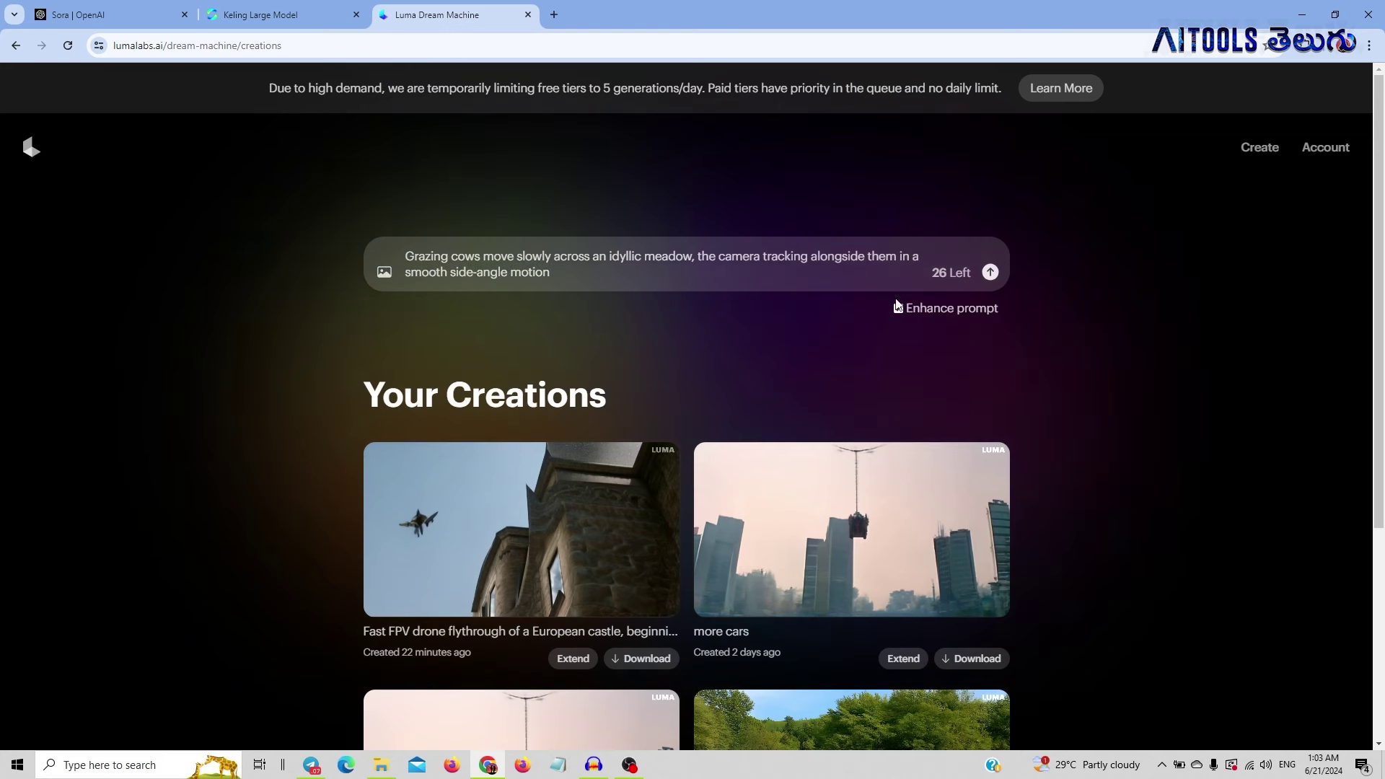
pyautogui.click(989, 271)
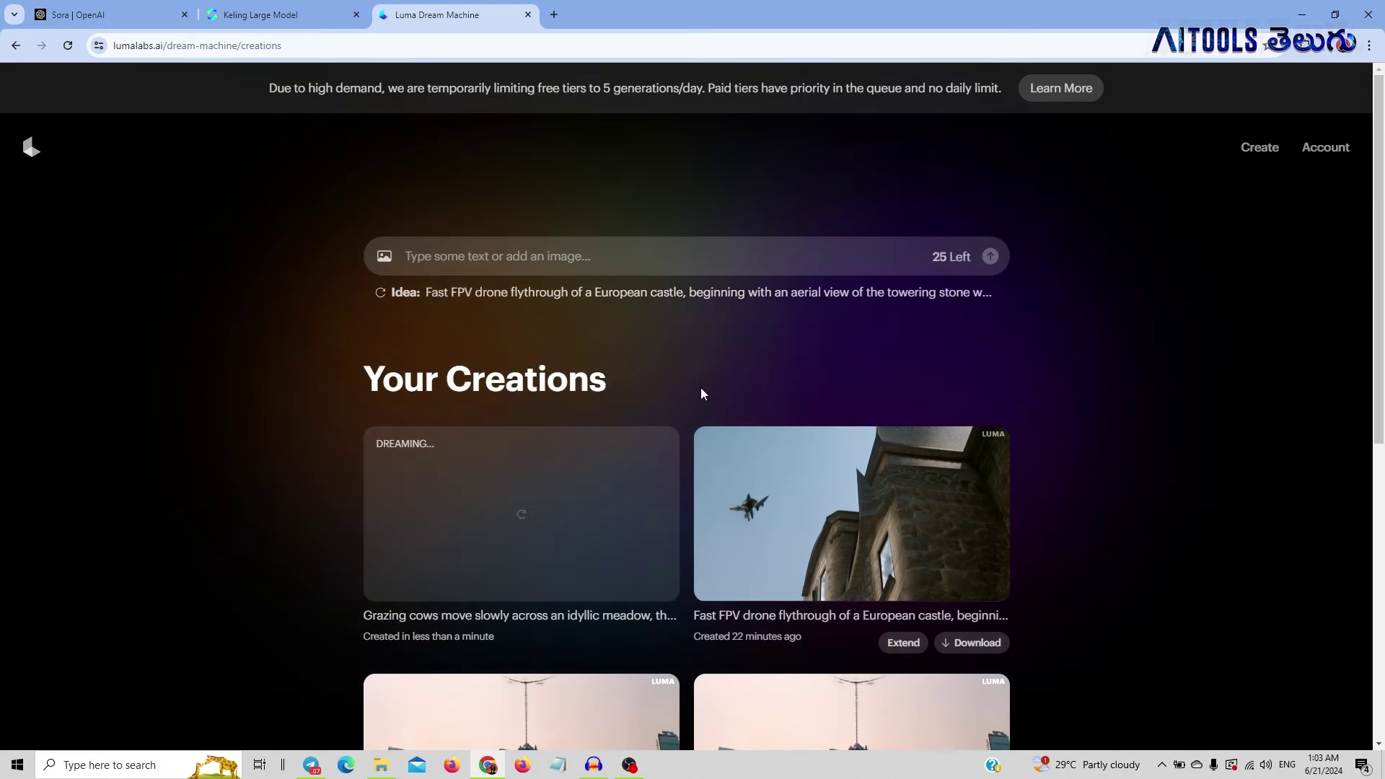
pyautogui.scroll(-1, 700, 387)
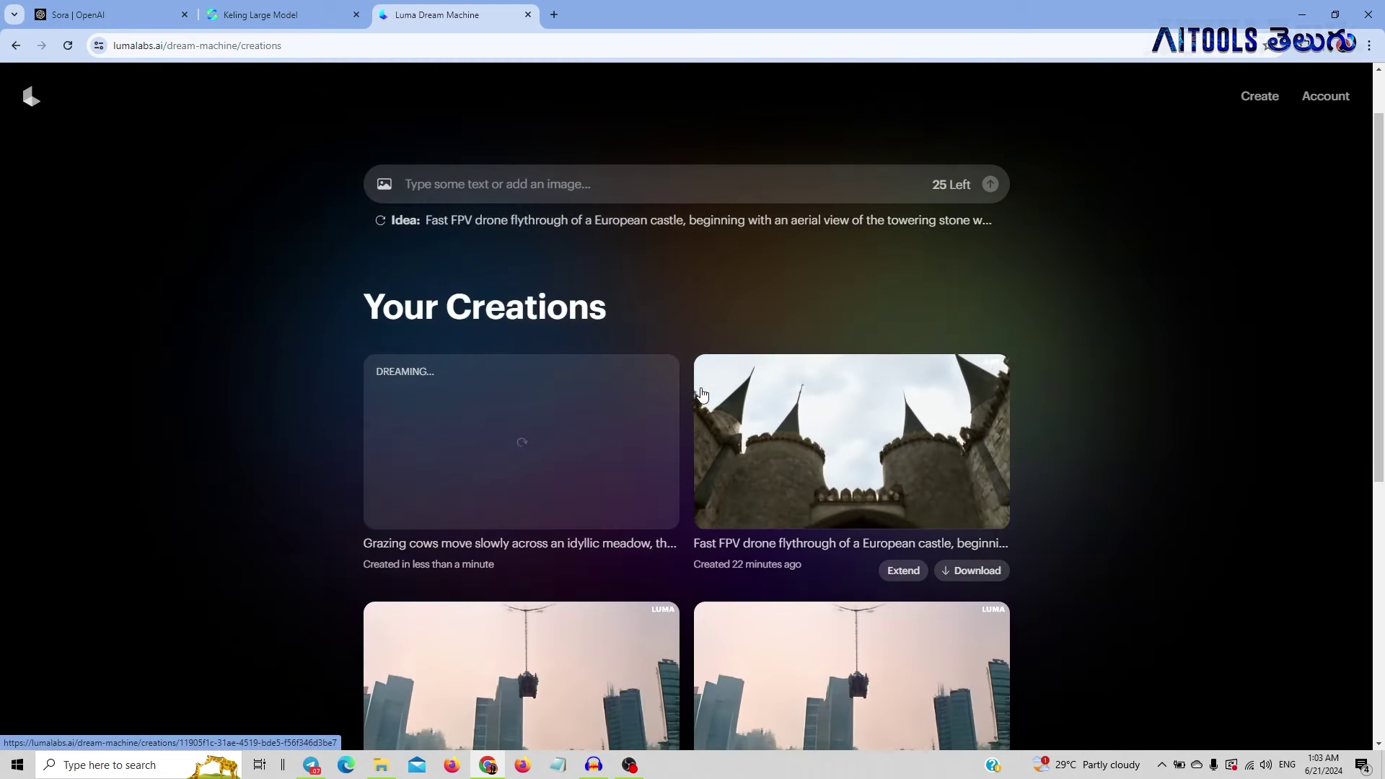
pyautogui.scroll(-2, 700, 392)
pyautogui.scroll(-2, 700, 391)
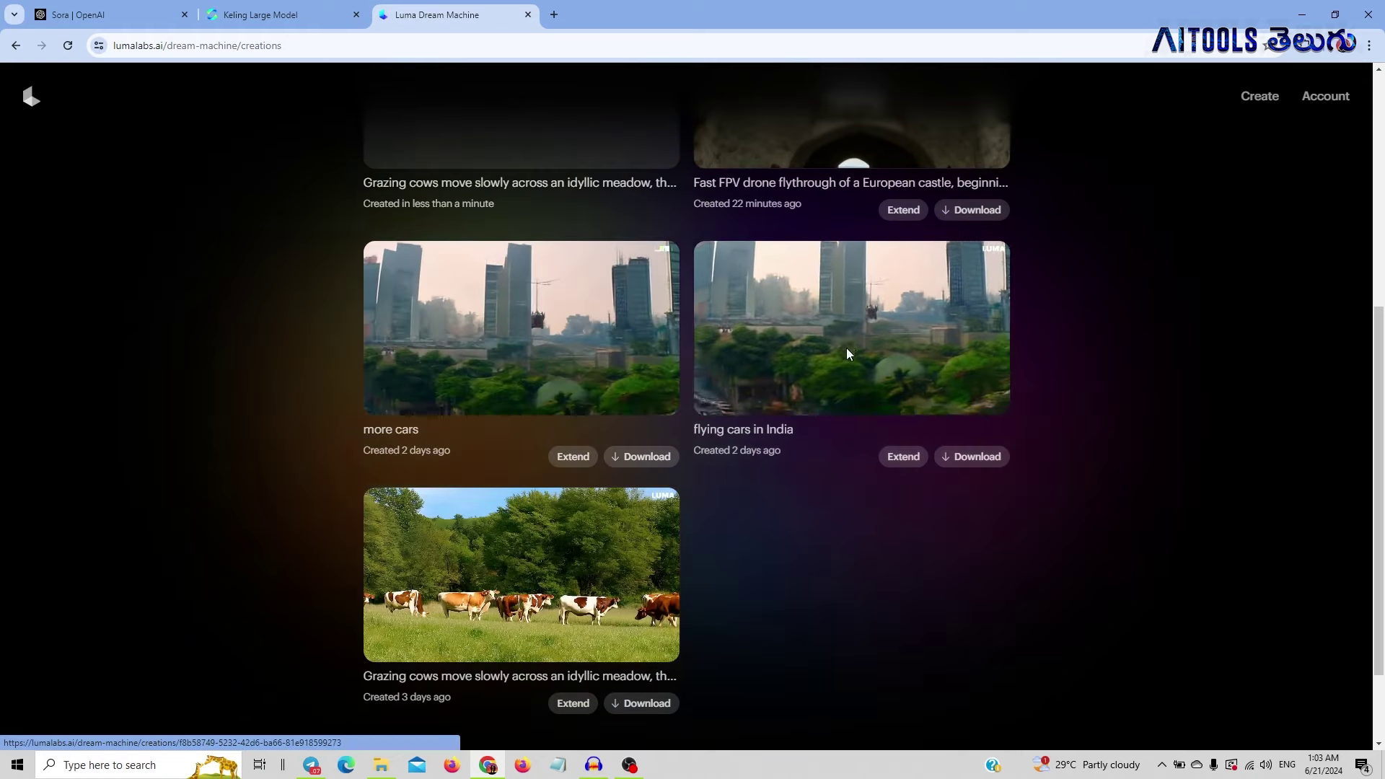
pyautogui.click(847, 348)
pyautogui.hotkey('alt', 'Left')
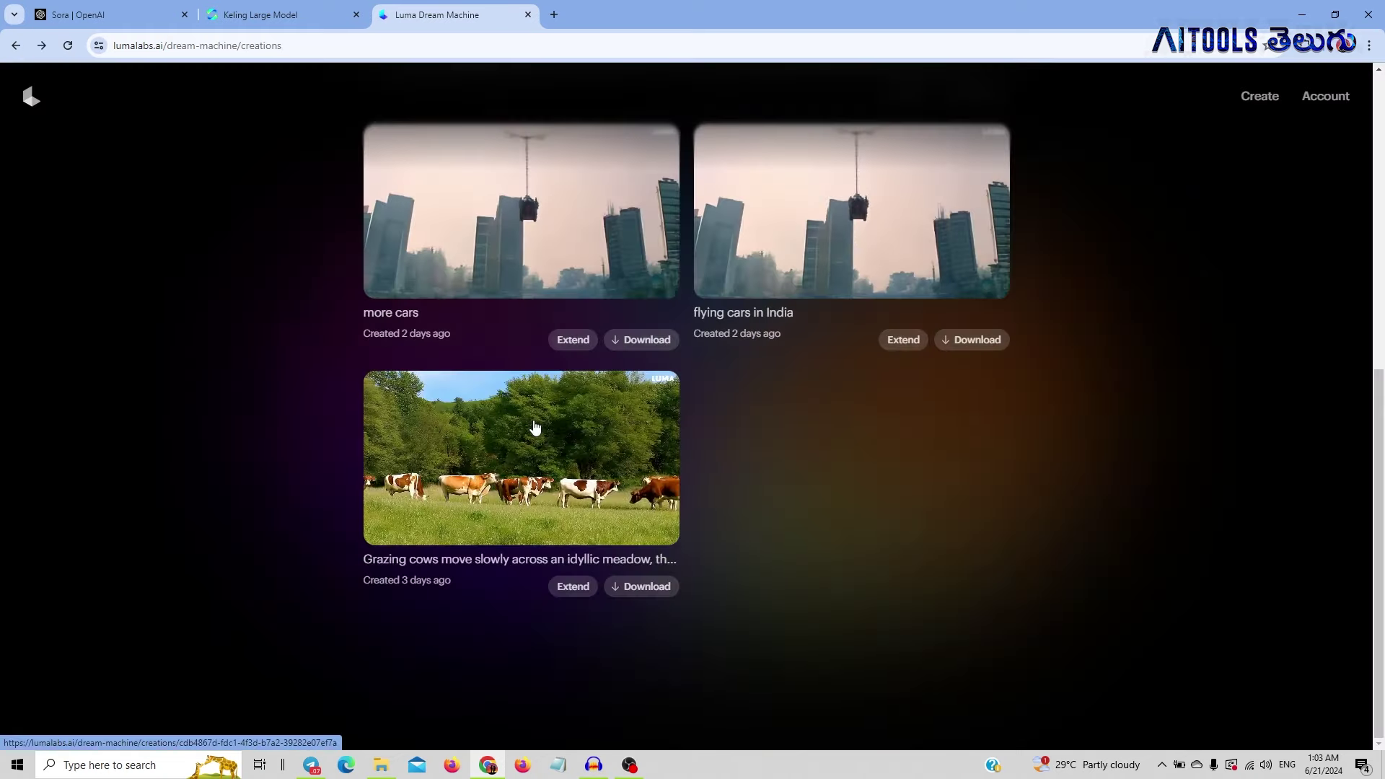
pyautogui.click(533, 428)
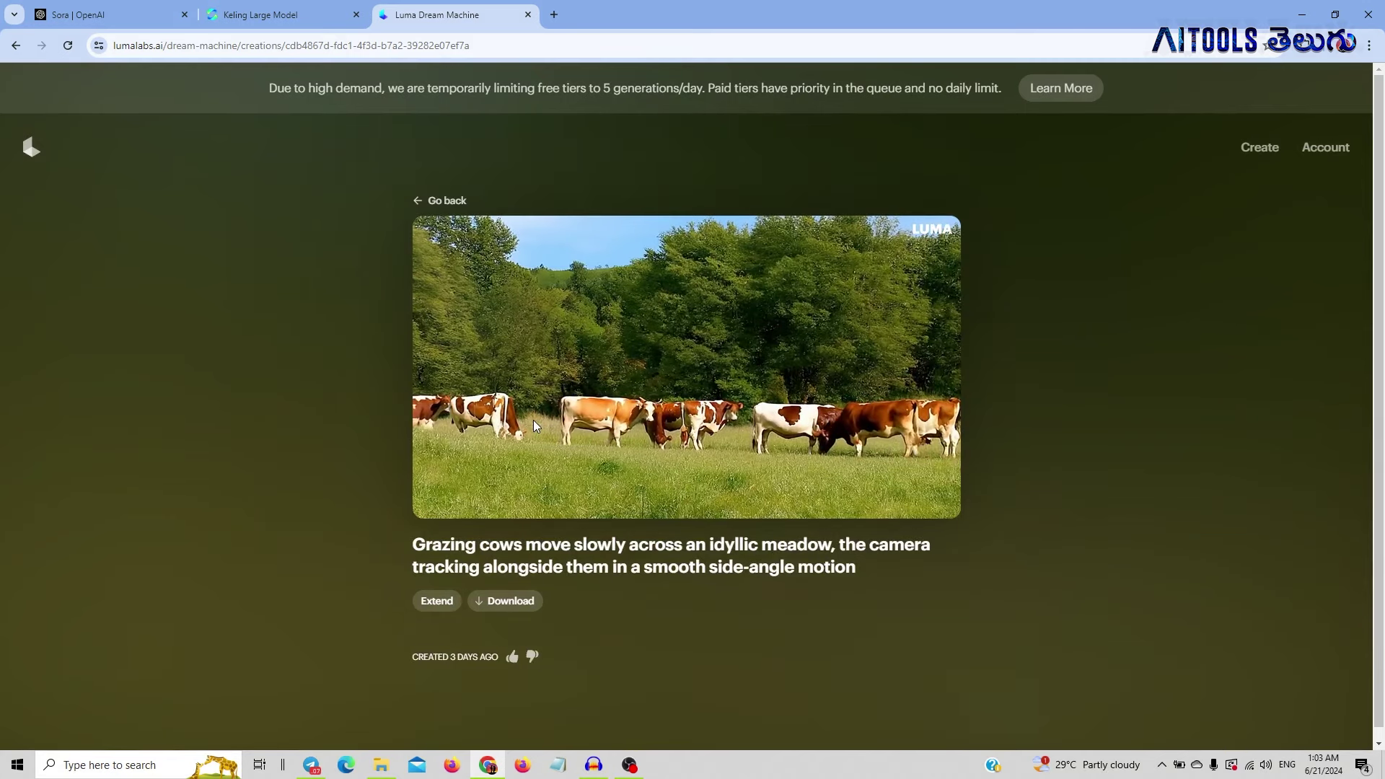
pyautogui.click(439, 200)
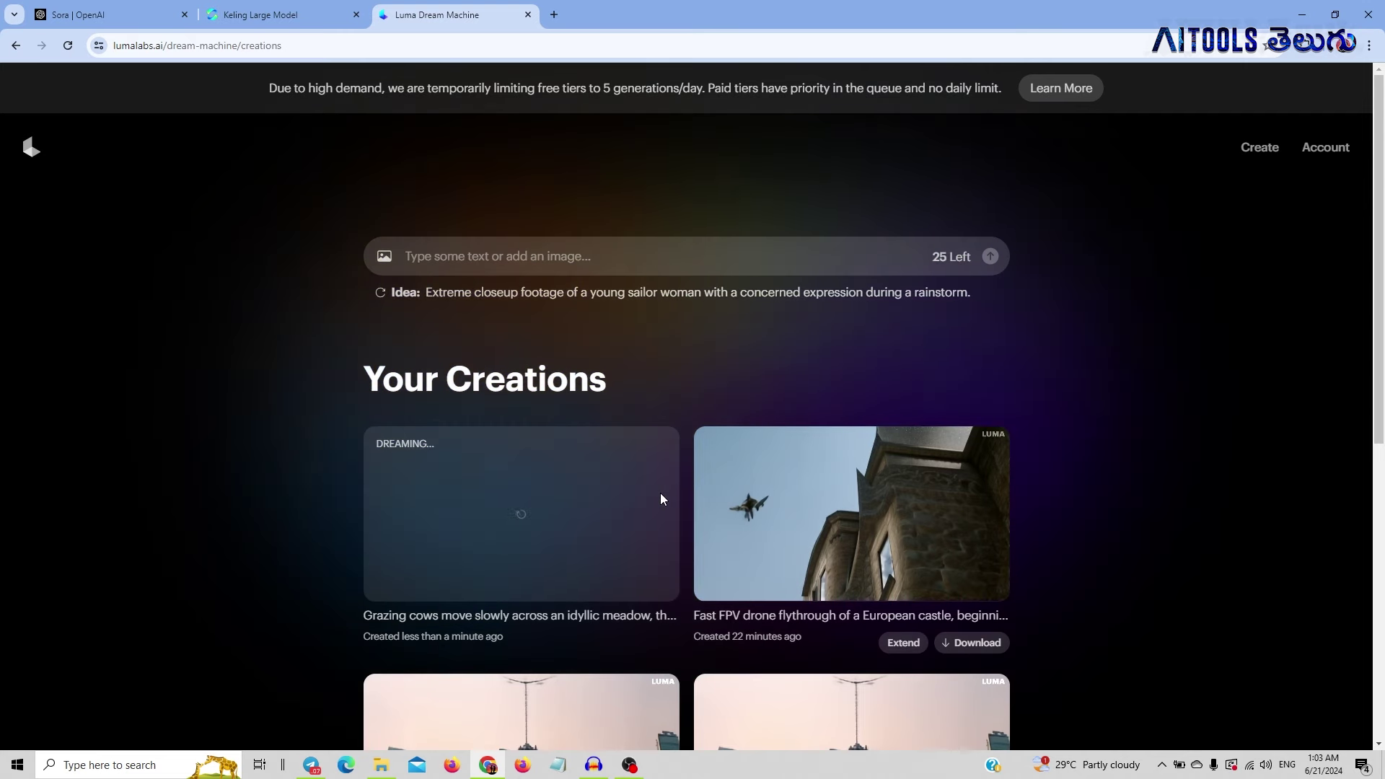
pyautogui.moveTo(802, 519)
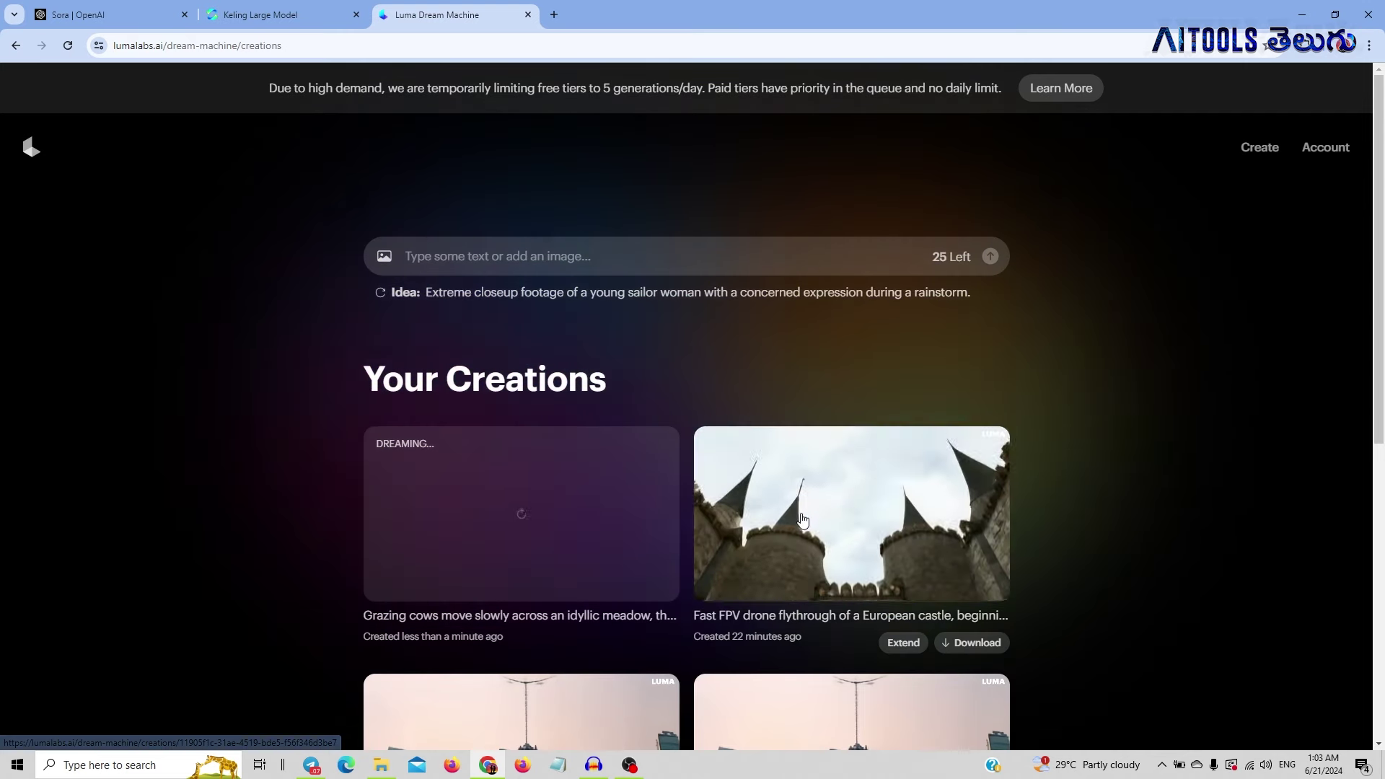
pyautogui.scroll(-5, 802, 520)
pyautogui.scroll(-3, 811, 485)
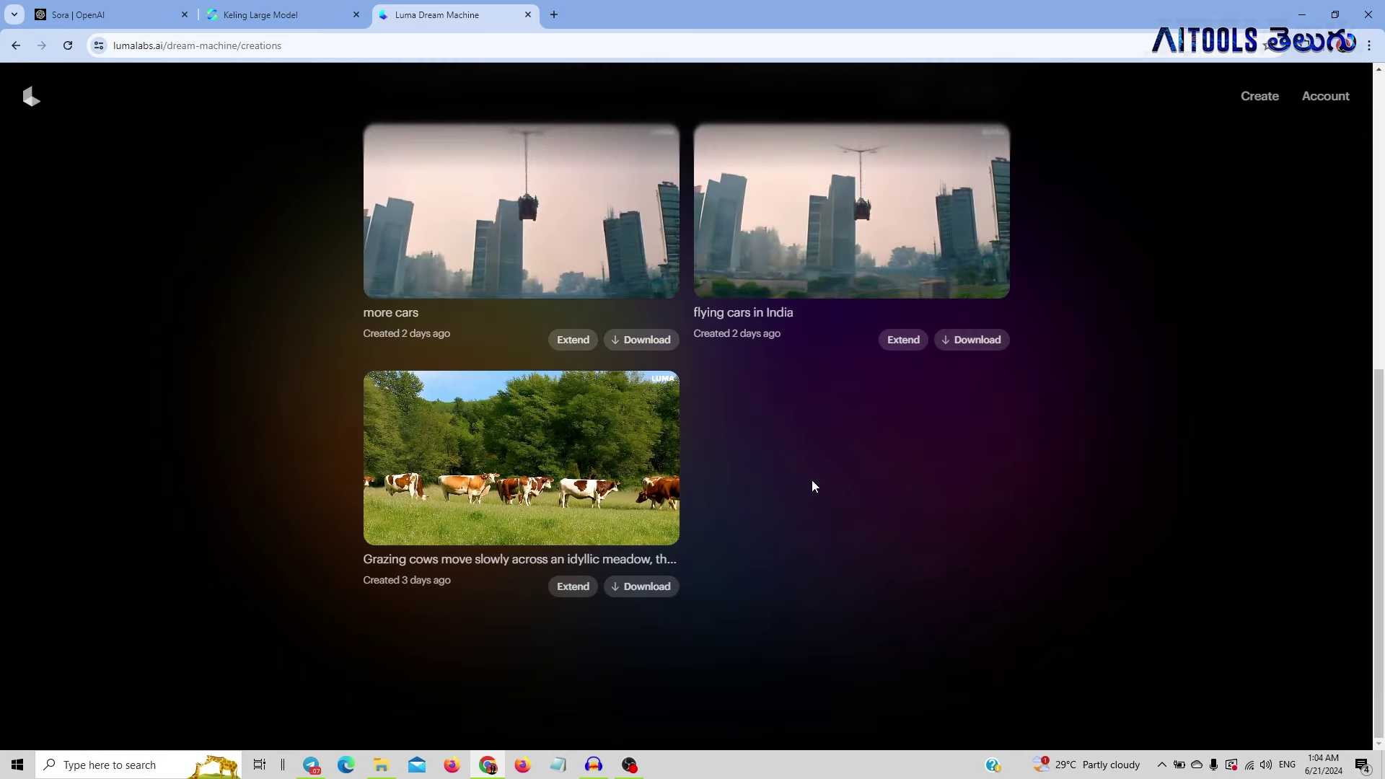
pyautogui.scroll(5, 811, 480)
pyautogui.scroll(3, 812, 480)
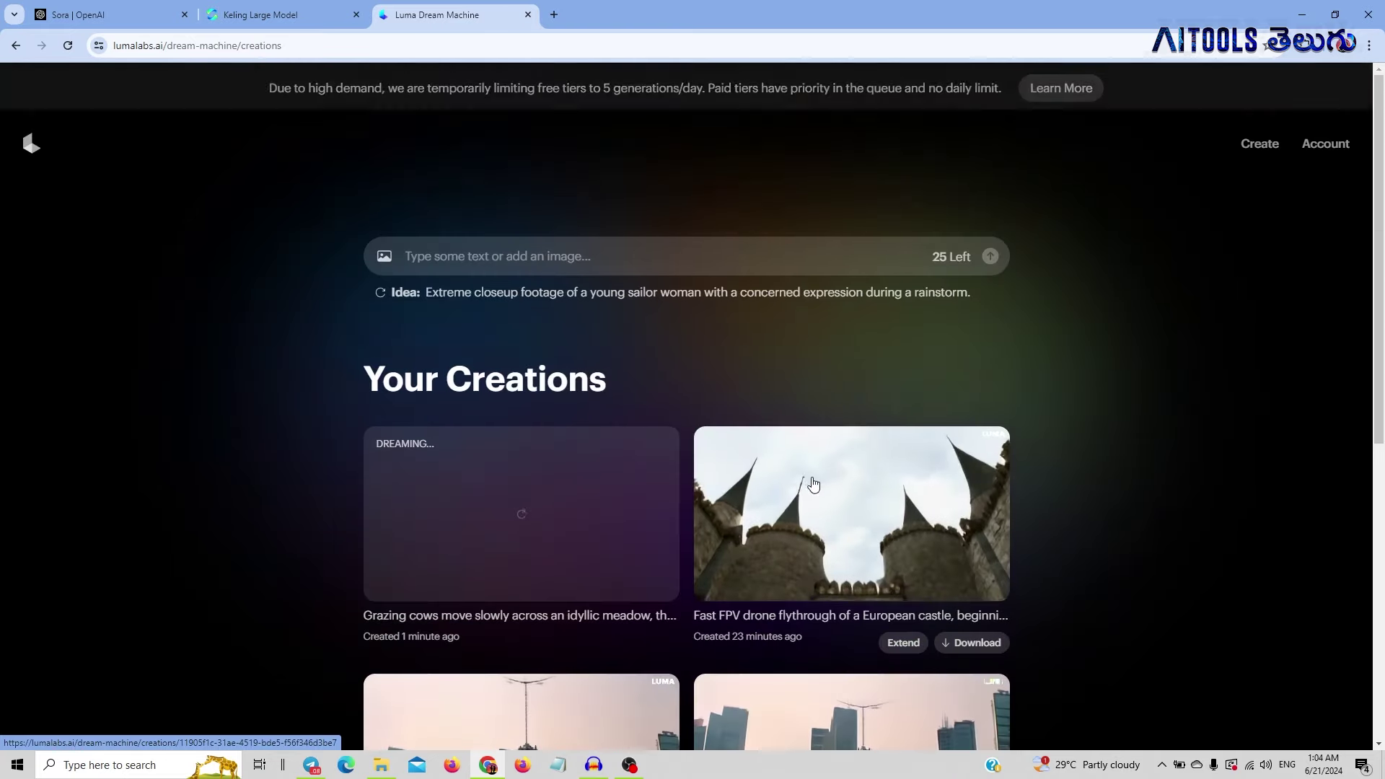